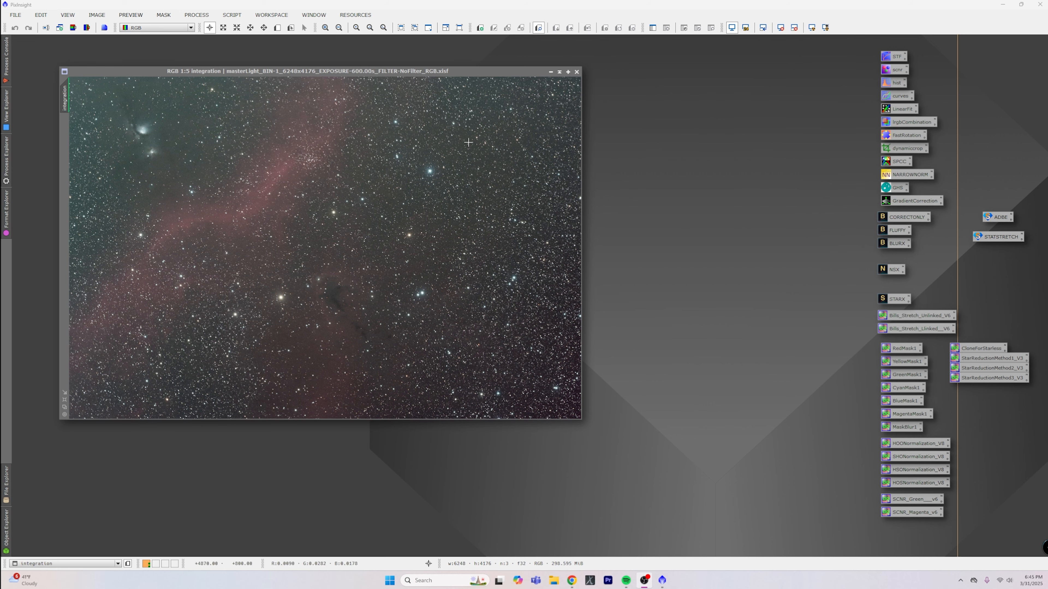
Run the GraXpert script on the integration image with Subtraction correction and smoothing 1.000, replacing the target view.
click(324, 72)
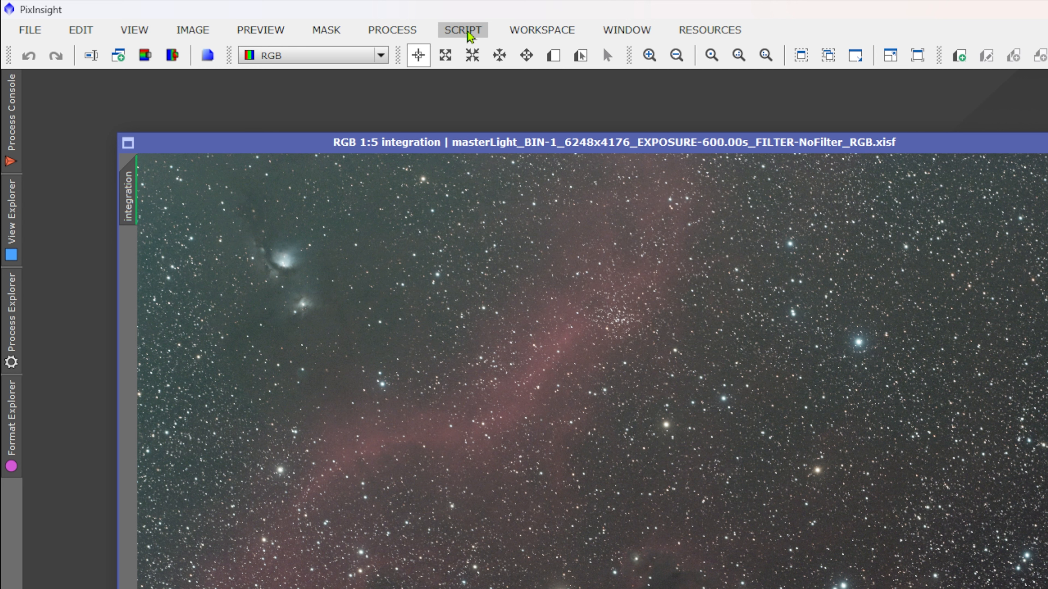
click(469, 35)
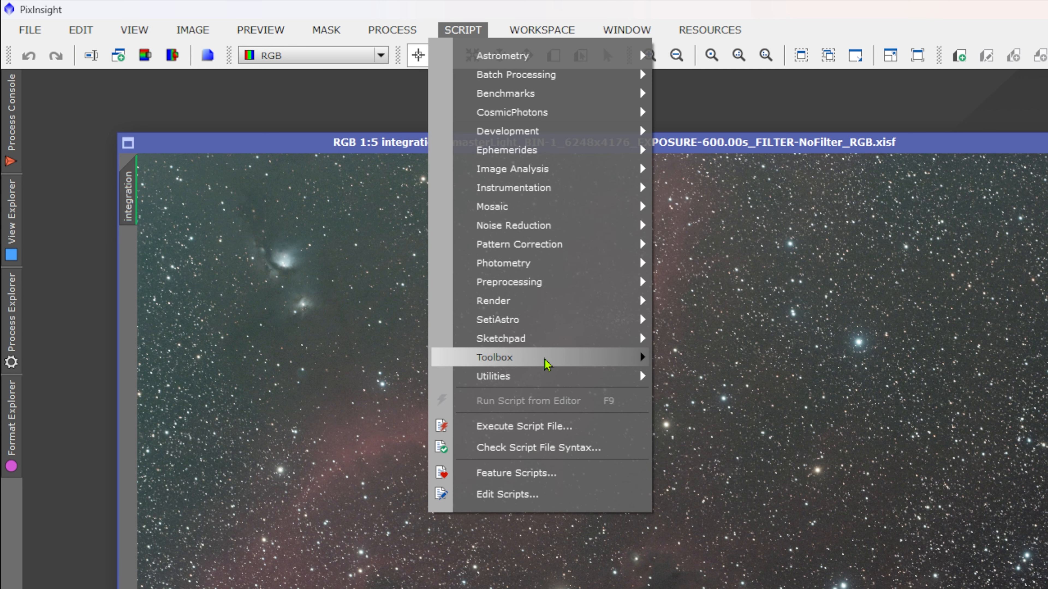
mouse_move(545, 358)
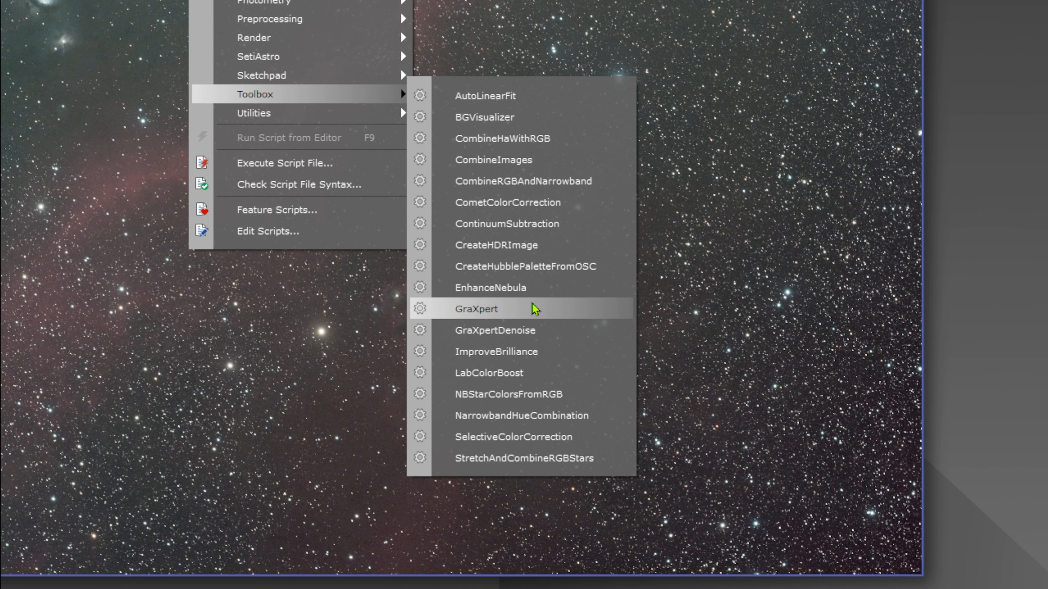
click(535, 309)
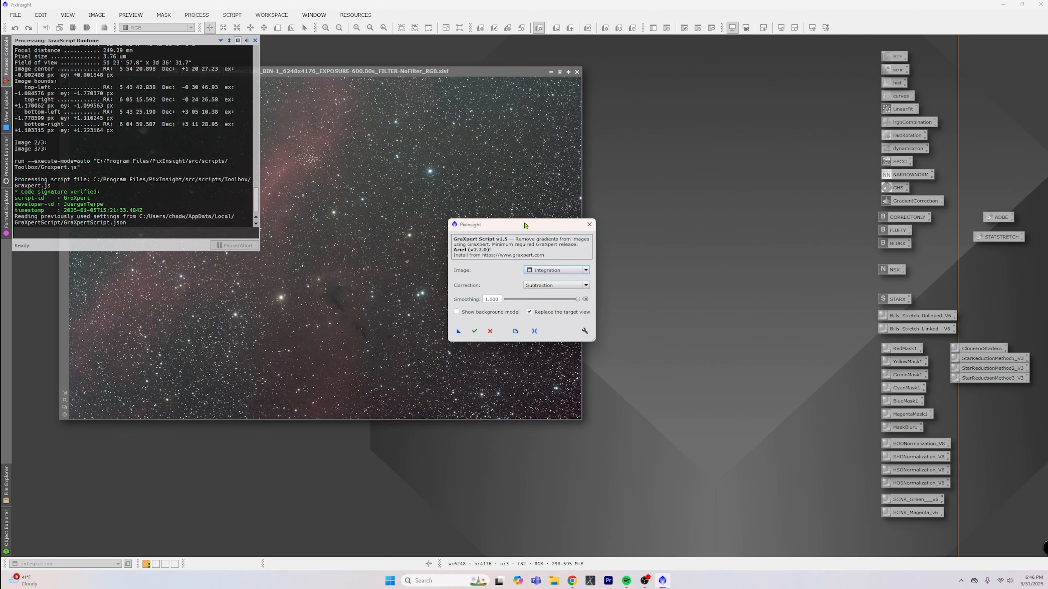
drag(526, 223, 728, 188)
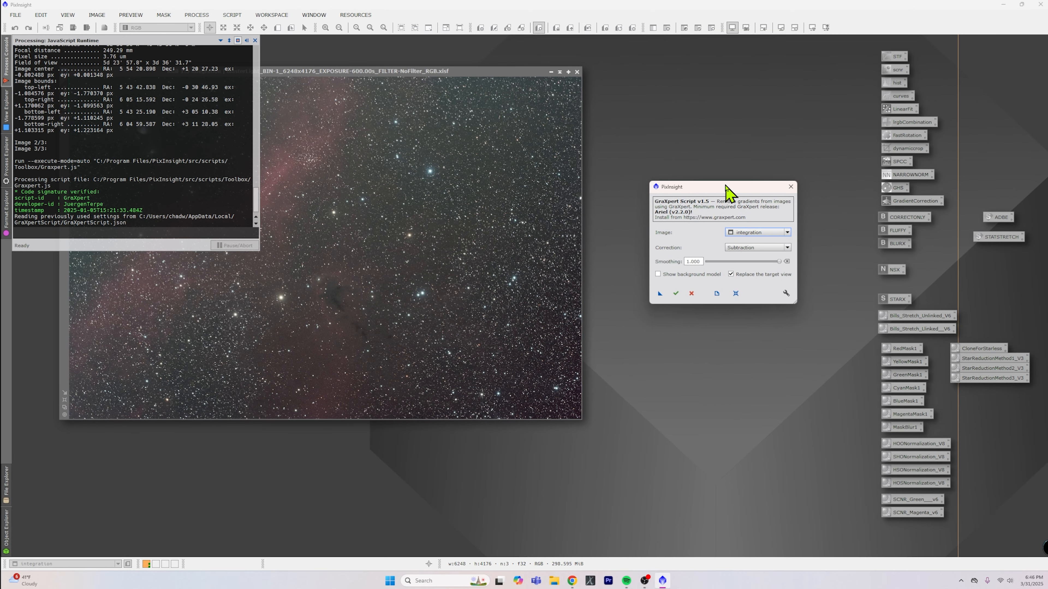
click(675, 294)
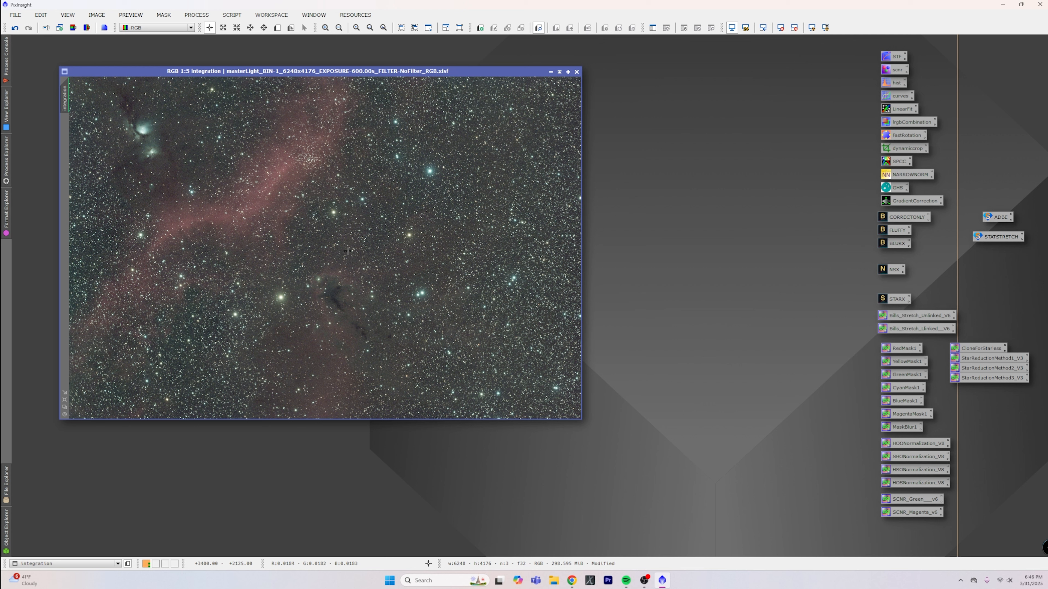
Run the FindBackground script on the full integration image with Fast search to generate a preview named Background.
click(229, 16)
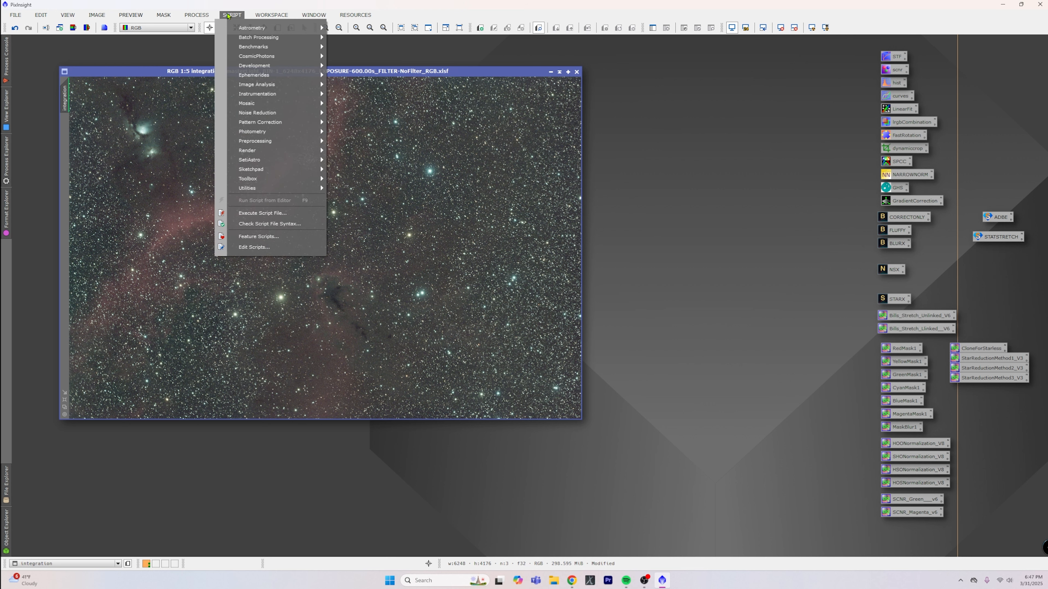
mouse_move(286, 161)
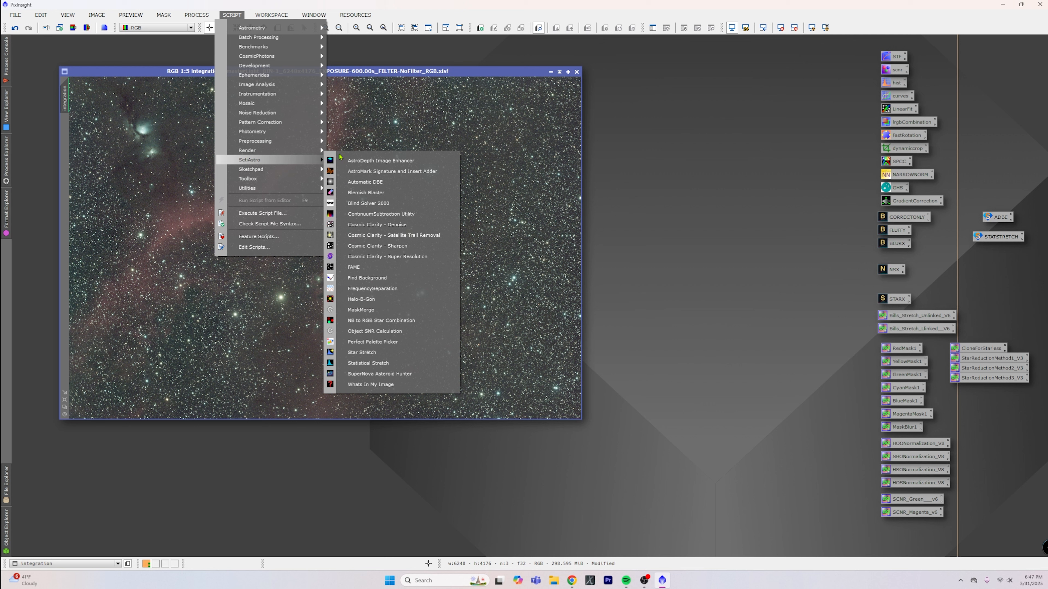
click(426, 284)
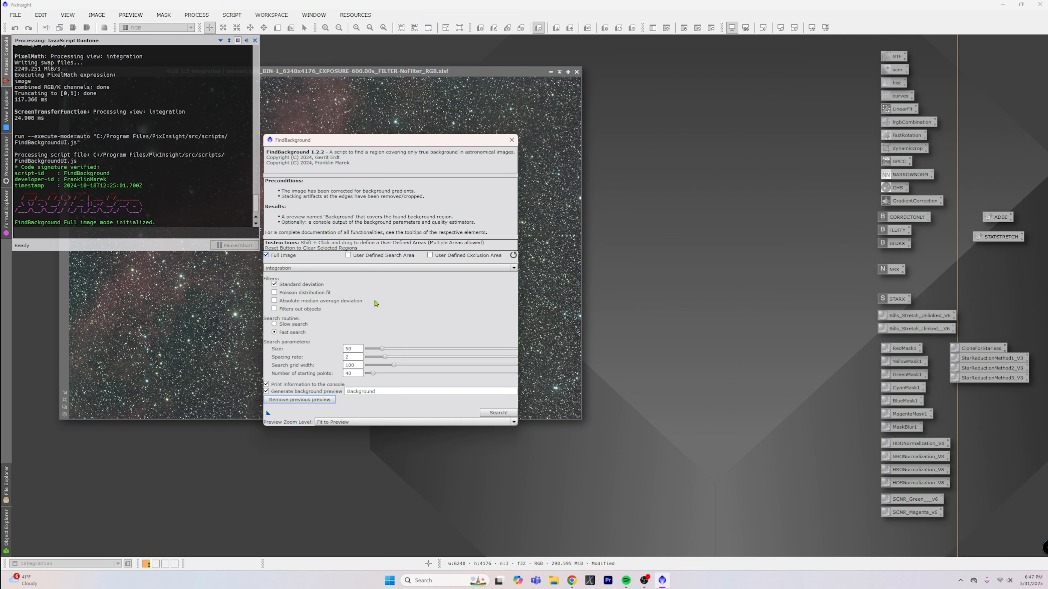
drag(442, 140, 756, 101)
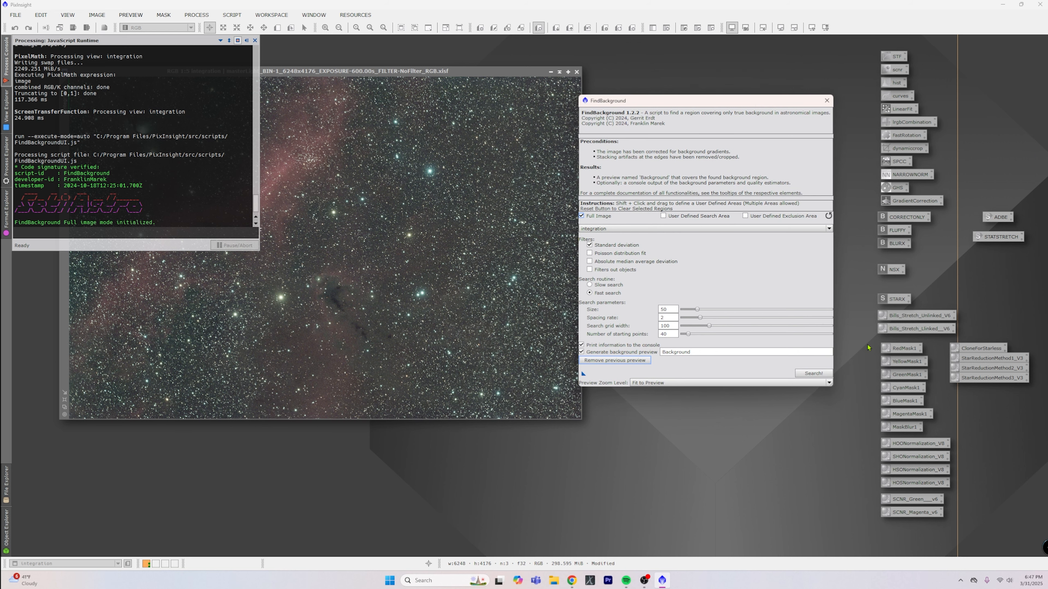
click(813, 373)
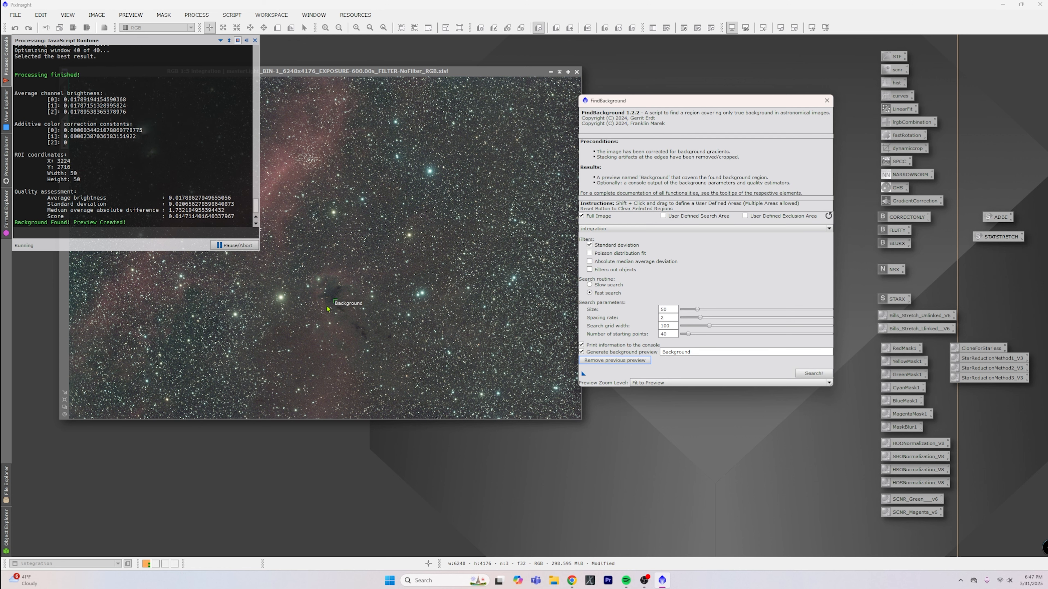
click(827, 101)
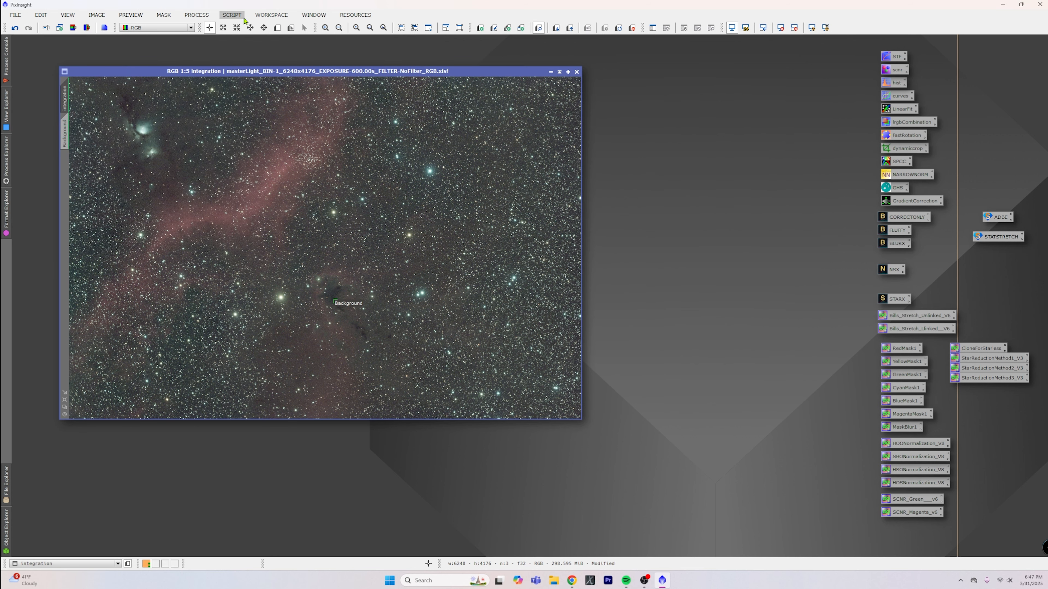
Open SpectrophotometricColorCalibration and set its background neutralization region of interest from the Background preview.
click(197, 14)
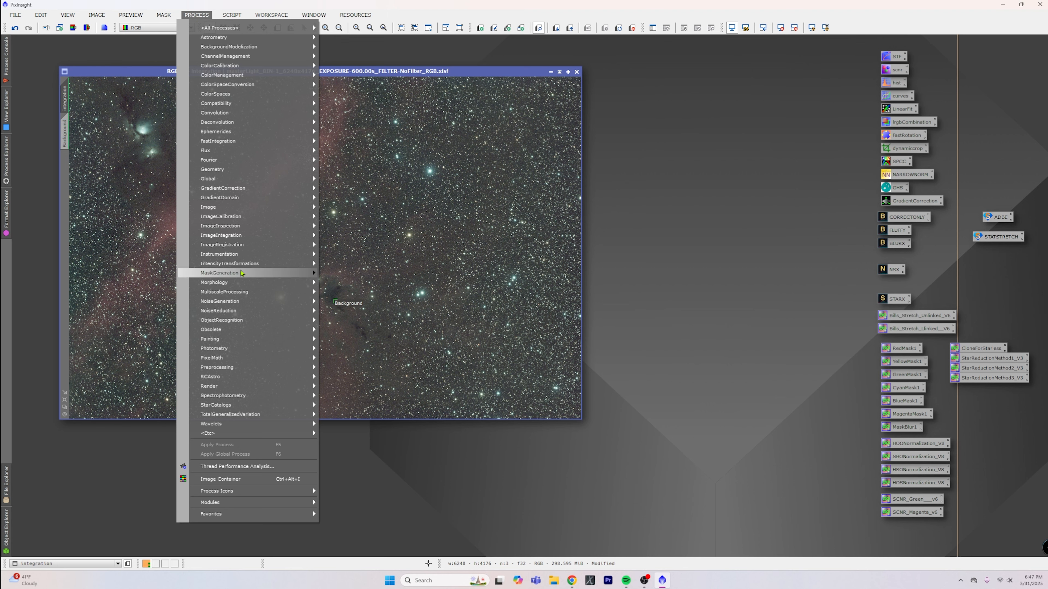
mouse_move(248, 27)
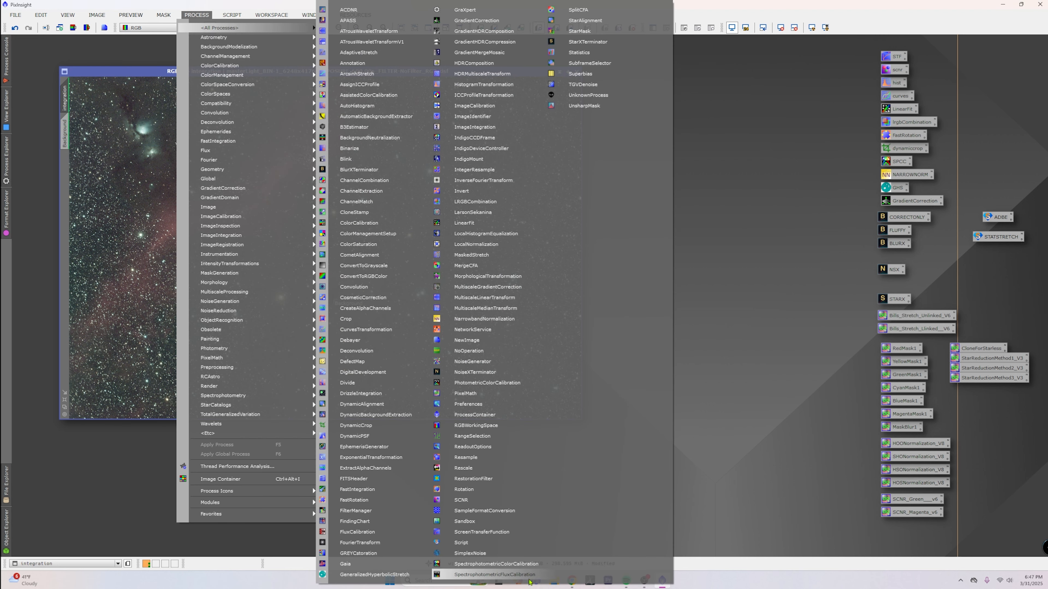
click(495, 564)
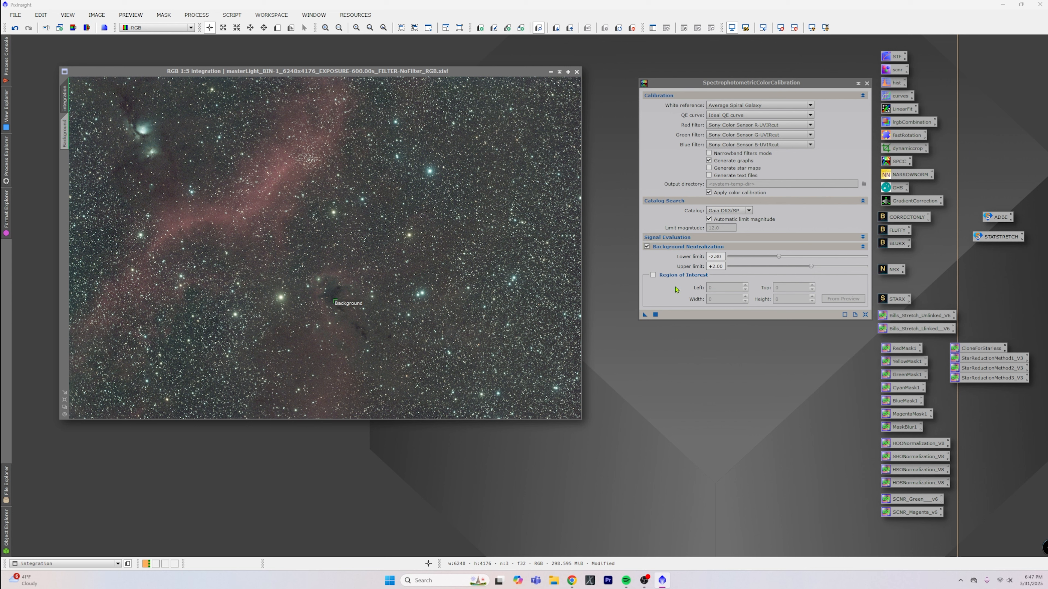
click(659, 281)
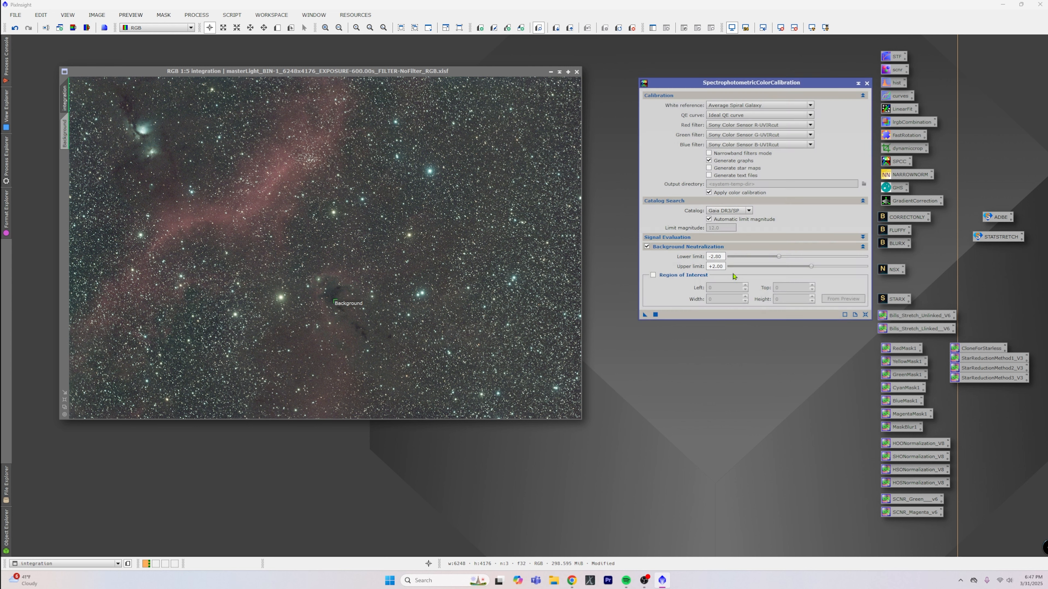
click(653, 276)
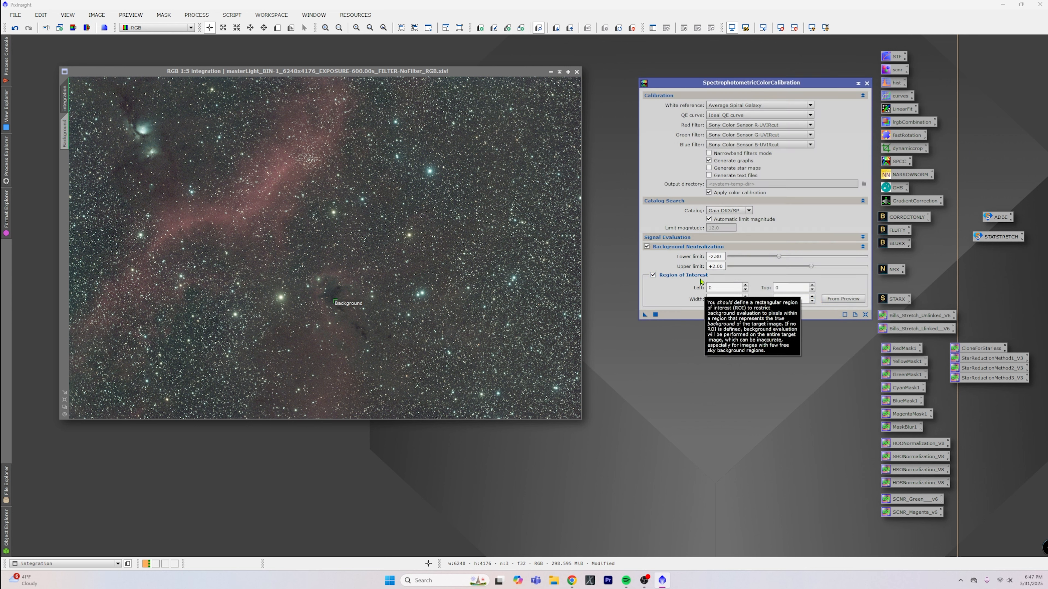
click(843, 299)
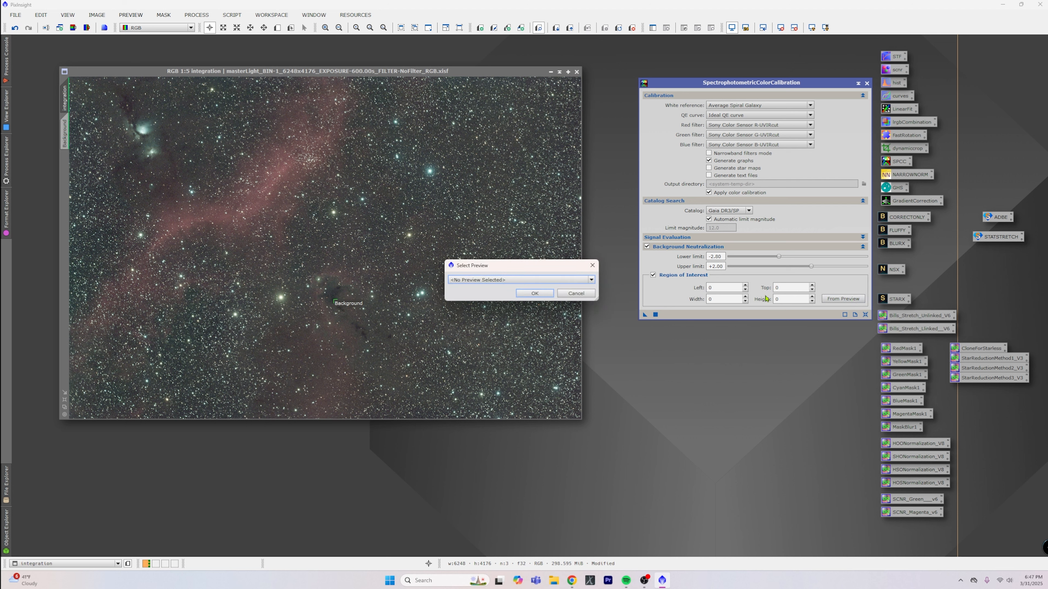
click(564, 280)
click(572, 288)
click(536, 293)
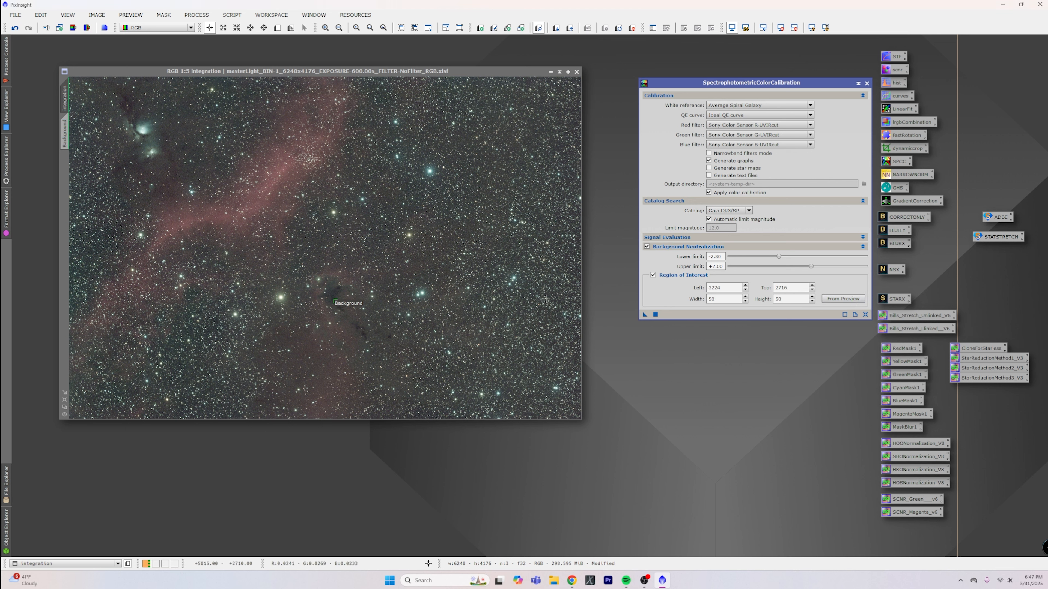
Set the QE curve to Sony IMX411/455/461/533/571 and the red, green and blue filters to their Sony CMOS UVIRcut / IDAS NBZ versions.
click(811, 115)
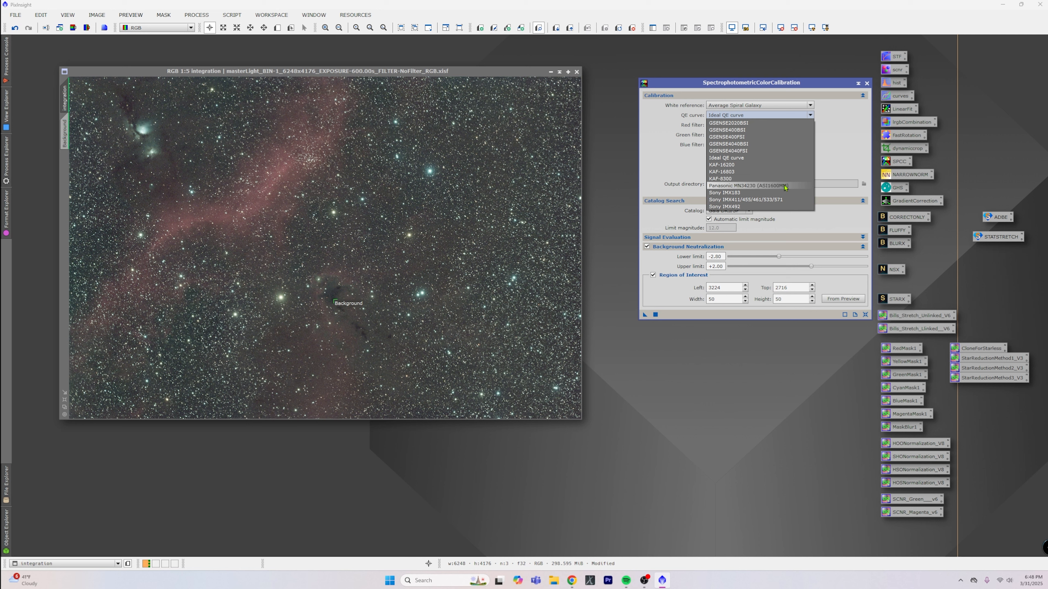
click(782, 199)
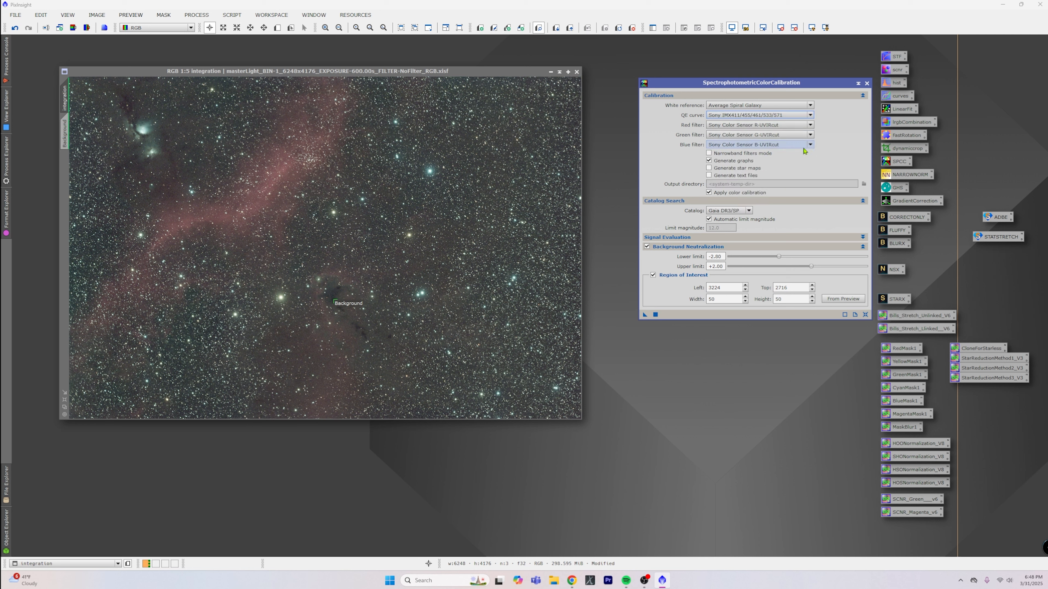
click(810, 126)
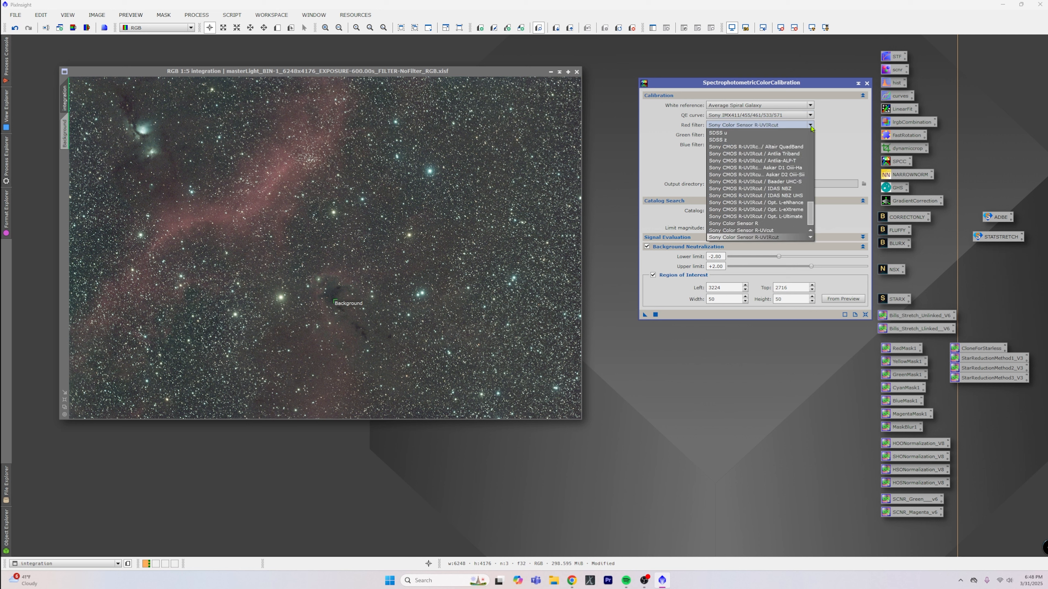
click(792, 189)
click(810, 135)
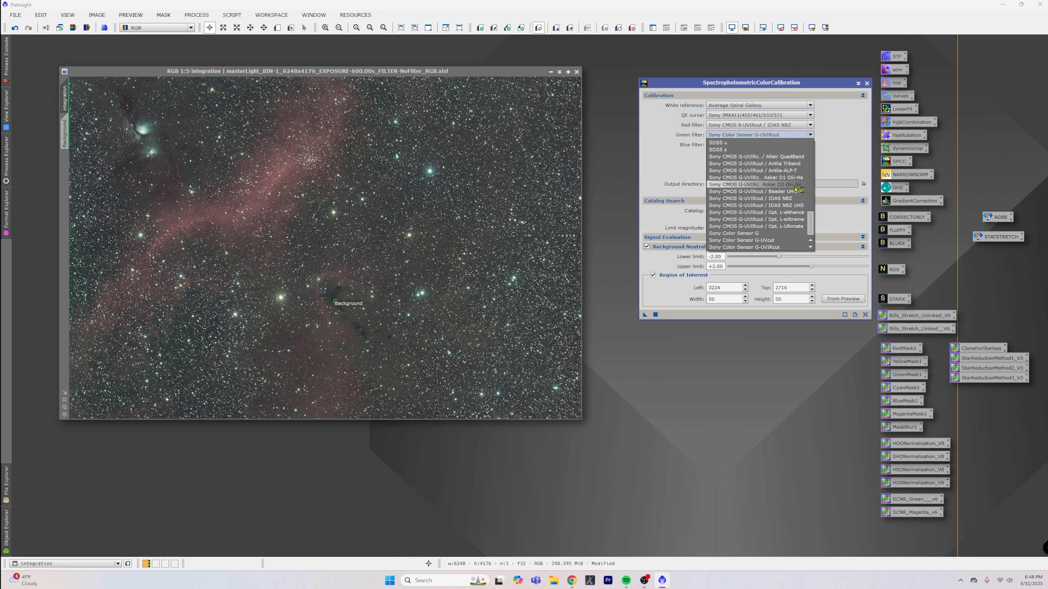
click(793, 198)
click(809, 146)
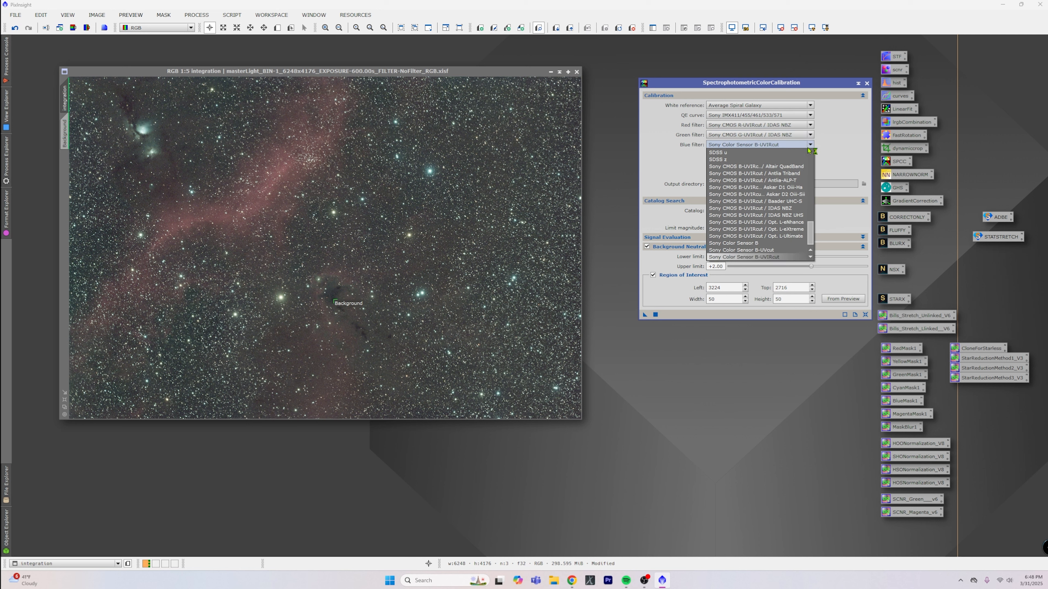
click(792, 208)
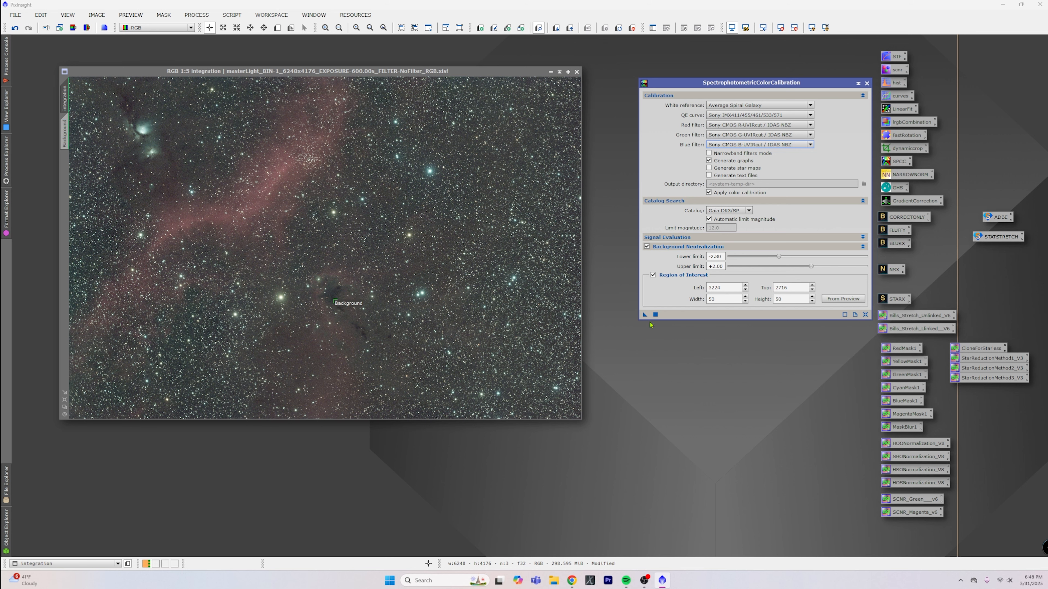
Apply the SpectrophotometricColorCalibration to the integration image and close its windows.
drag(645, 314, 436, 315)
click(700, 176)
click(866, 83)
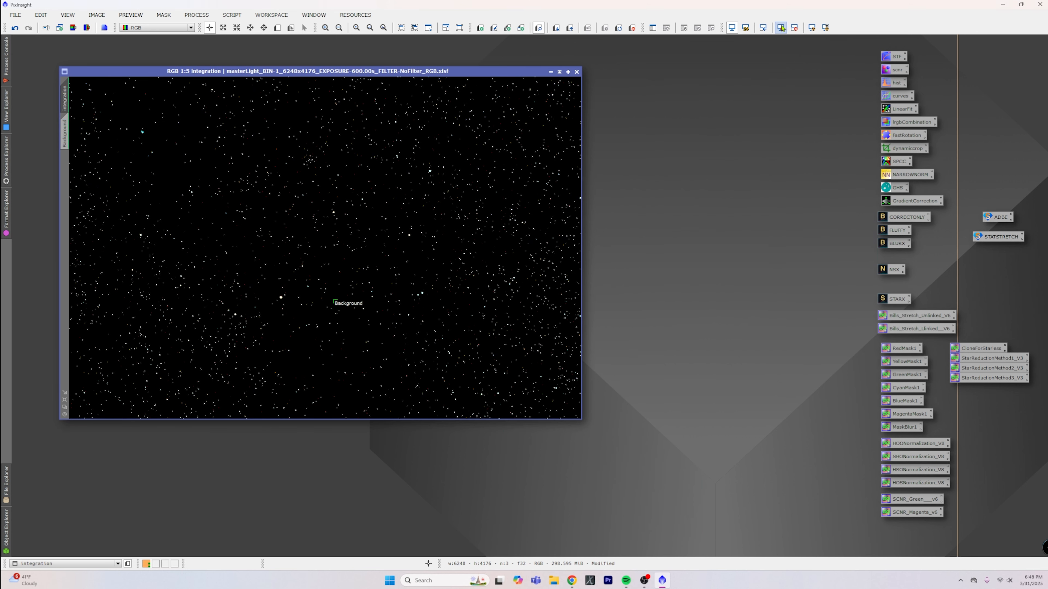
Reset the image's screen stretch, reapply an auto stretch with ScreenTransferFunction, and inspect the star colors up close.
click(782, 27)
double_click(892, 57)
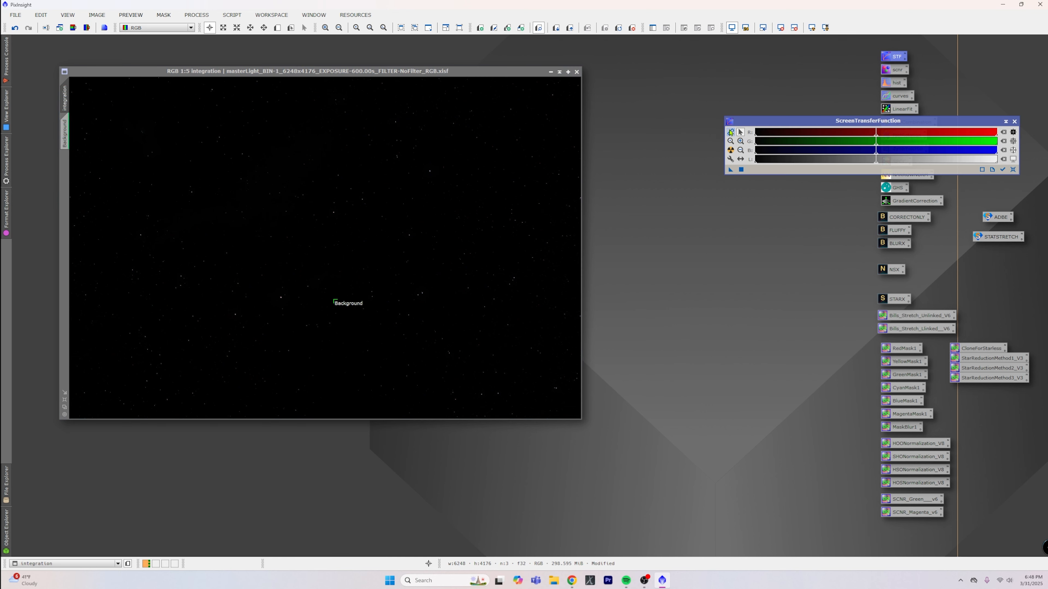
click(730, 151)
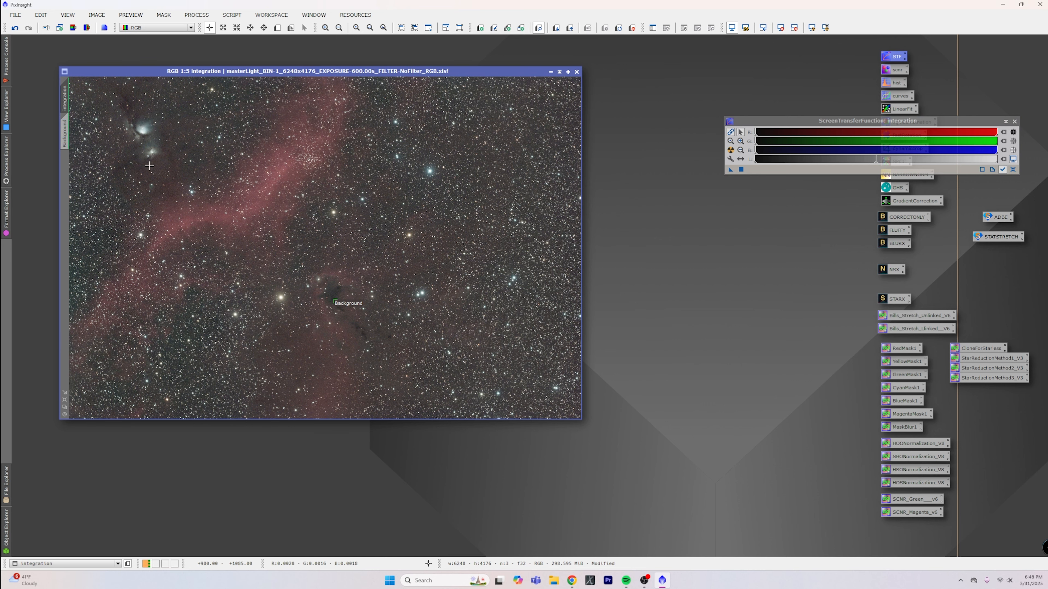
scroll(396, 298, up, 3)
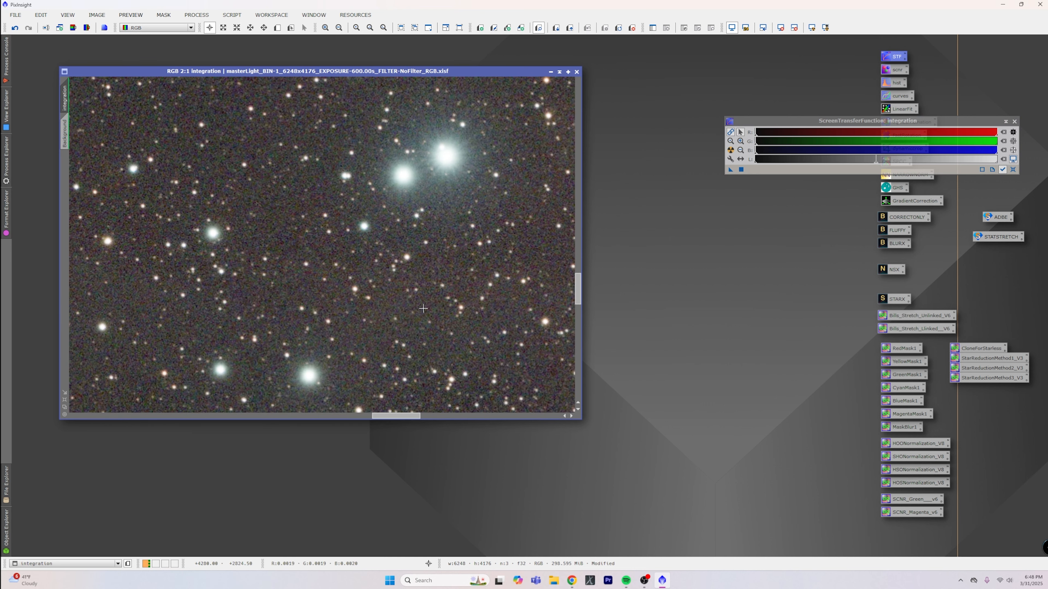
scroll(421, 310, down, 1)
scroll(421, 310, down, 3)
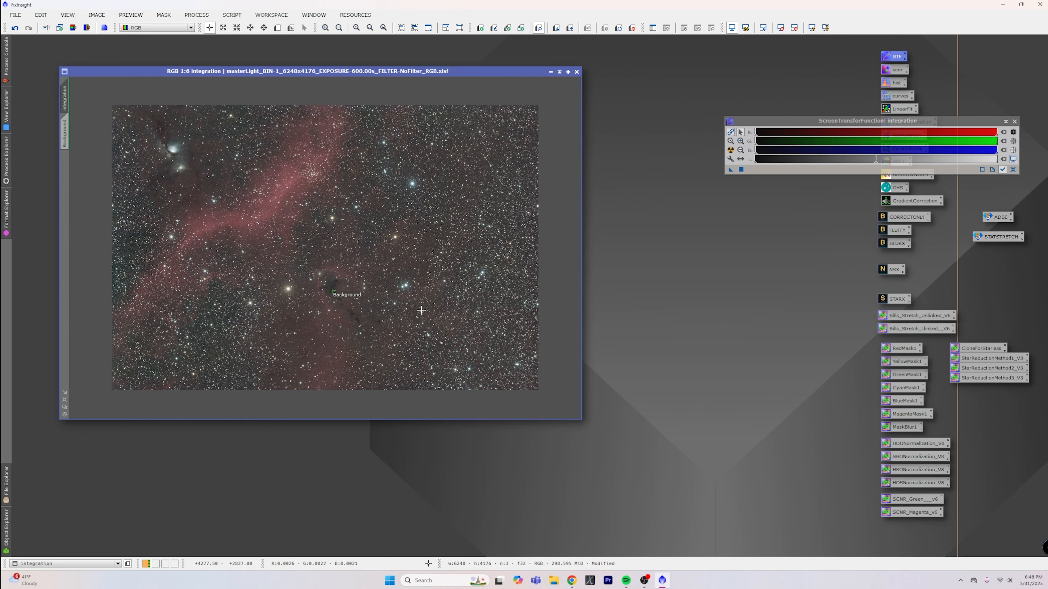
click(1015, 122)
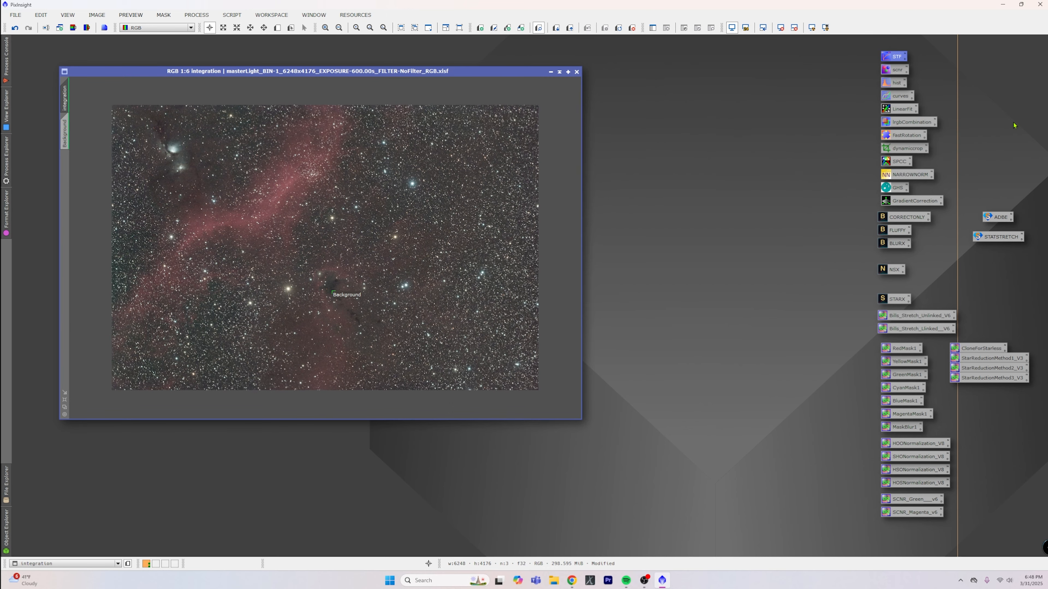
Apply BlurXTerminator to the integration image using the CORRECTONLY preset with Correct Only enabled.
double_click(904, 218)
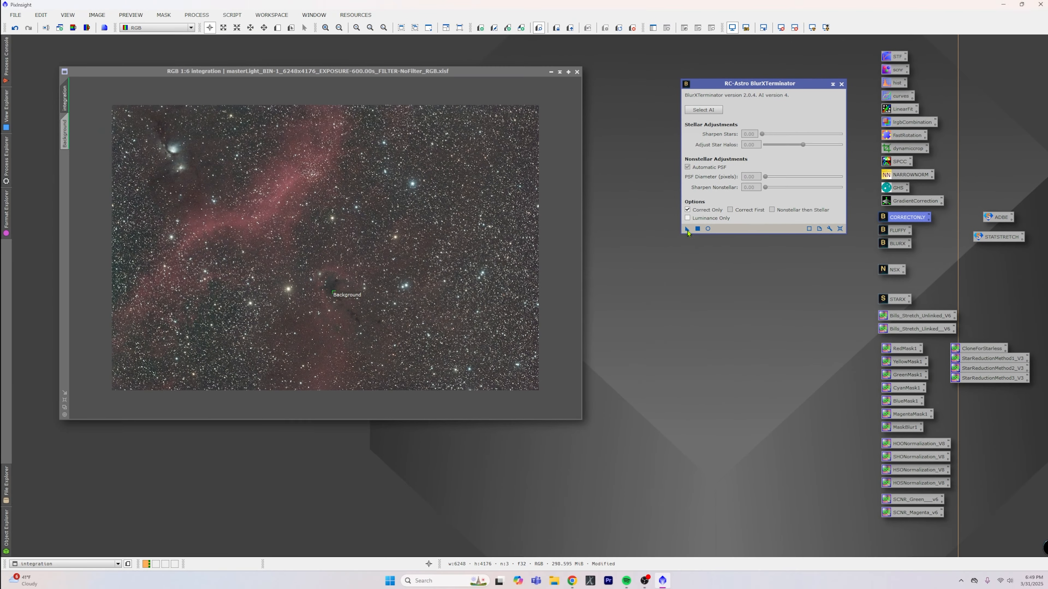
drag(687, 231, 299, 260)
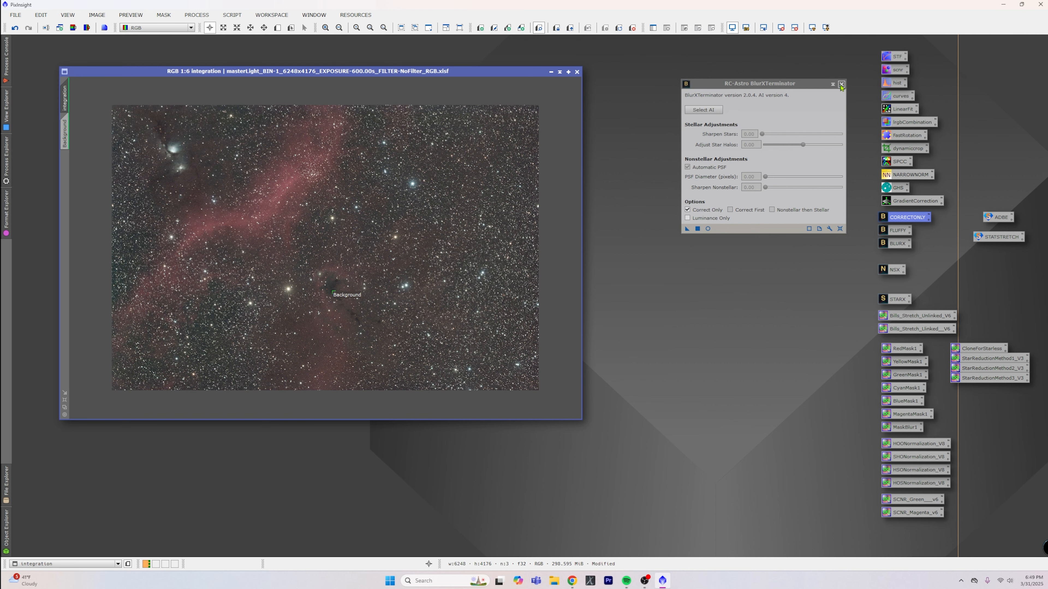
click(841, 85)
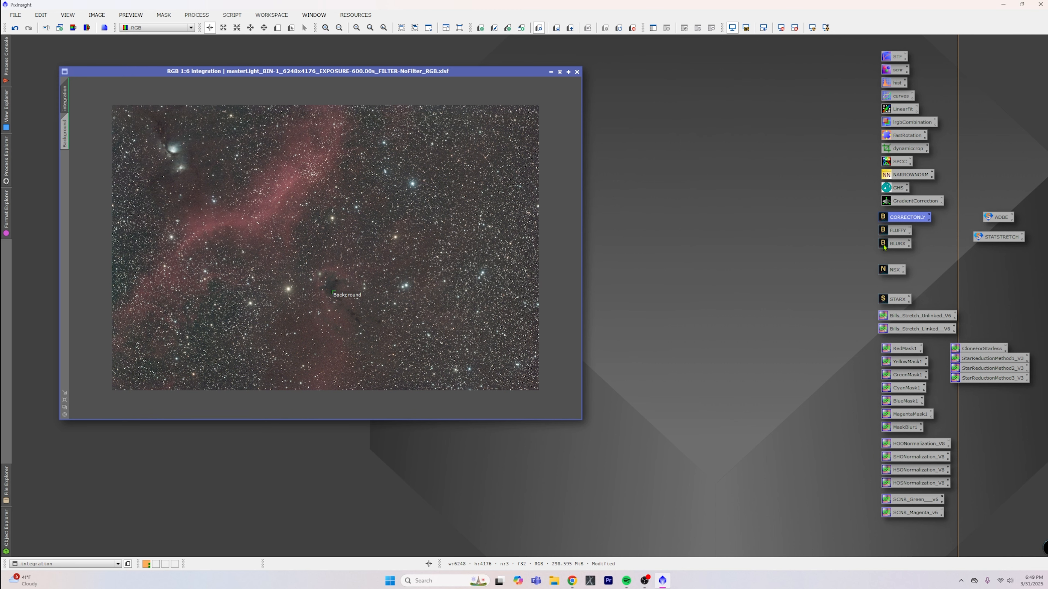
Apply BlurXTerminator to the integration image with Sharpen Stars 0.50, Automatic PSF and Sharpen Nonstellar 0.50.
double_click(896, 245)
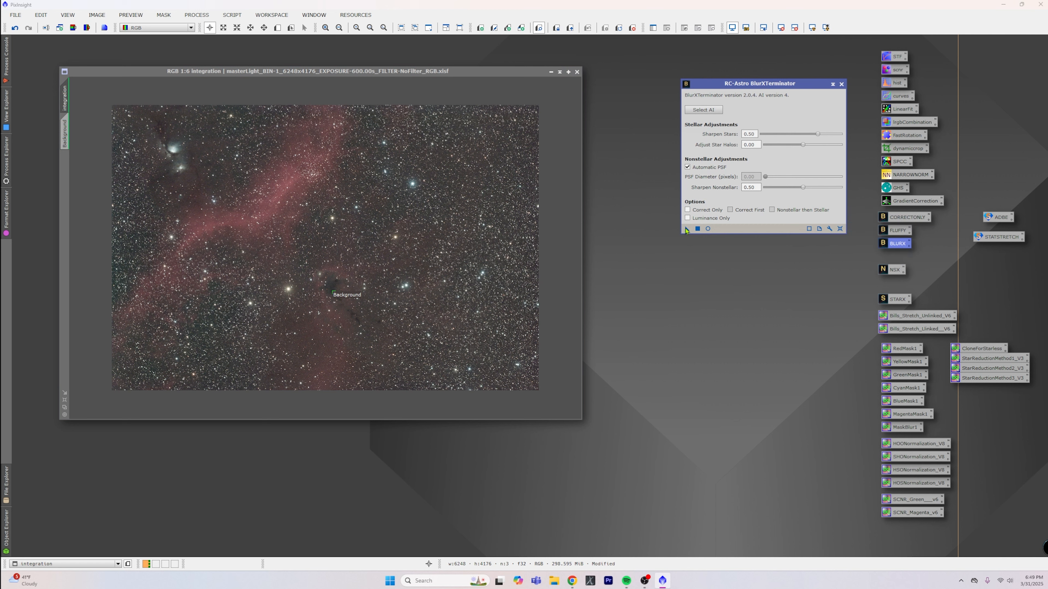
drag(687, 230, 459, 239)
click(841, 85)
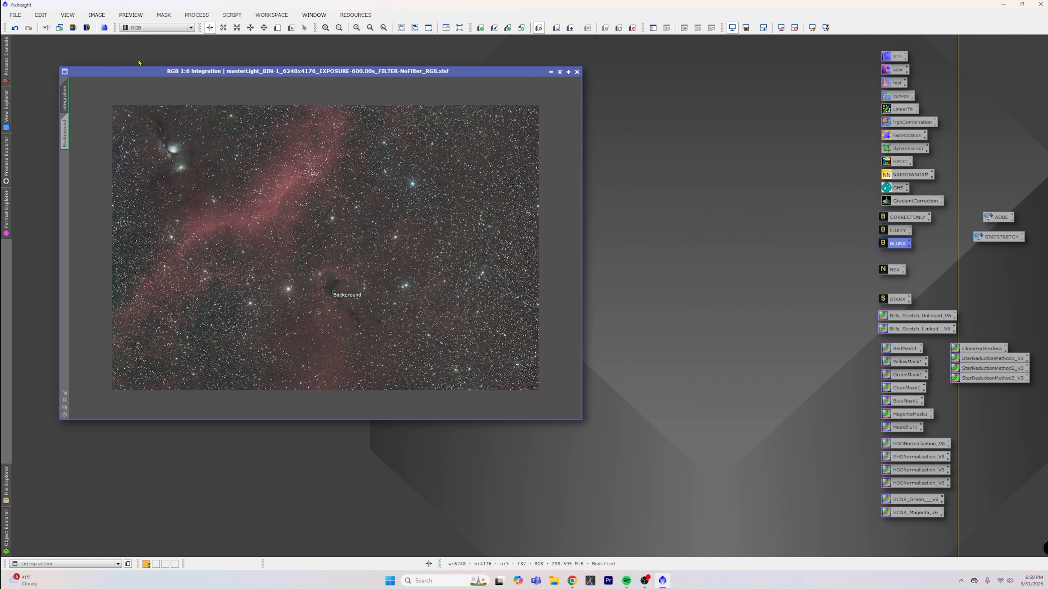
Delete all previews from the integration image and set aside a minimized clone of it on the workspace.
click(130, 15)
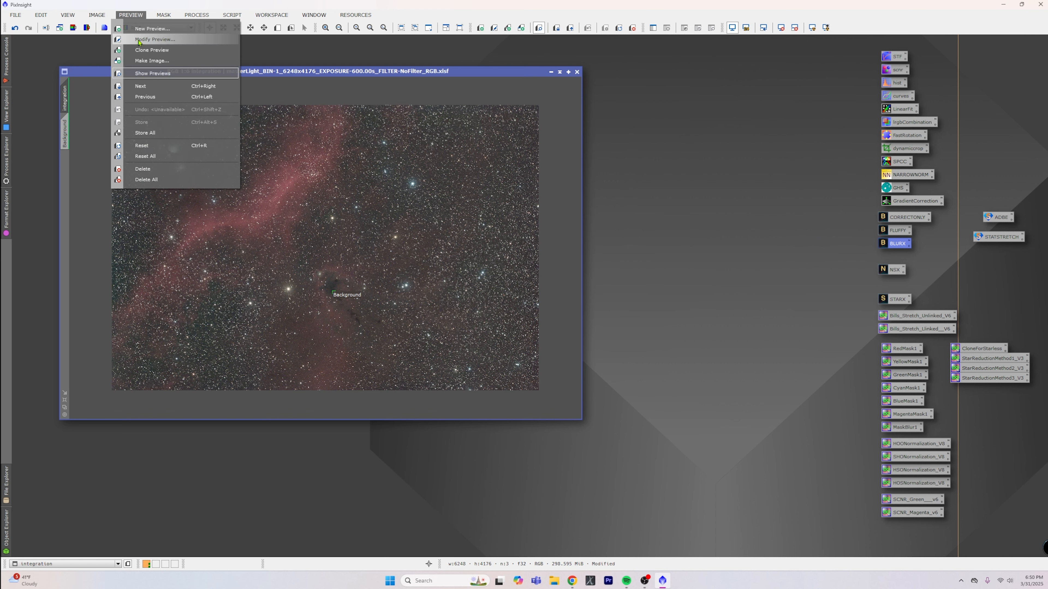
click(167, 179)
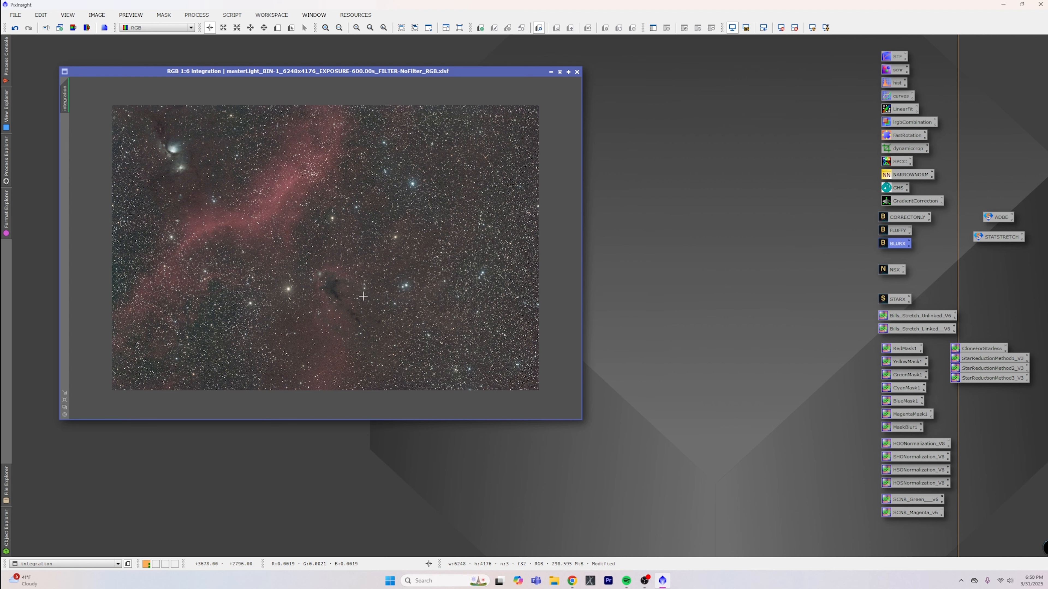
drag(66, 92, 39, 103)
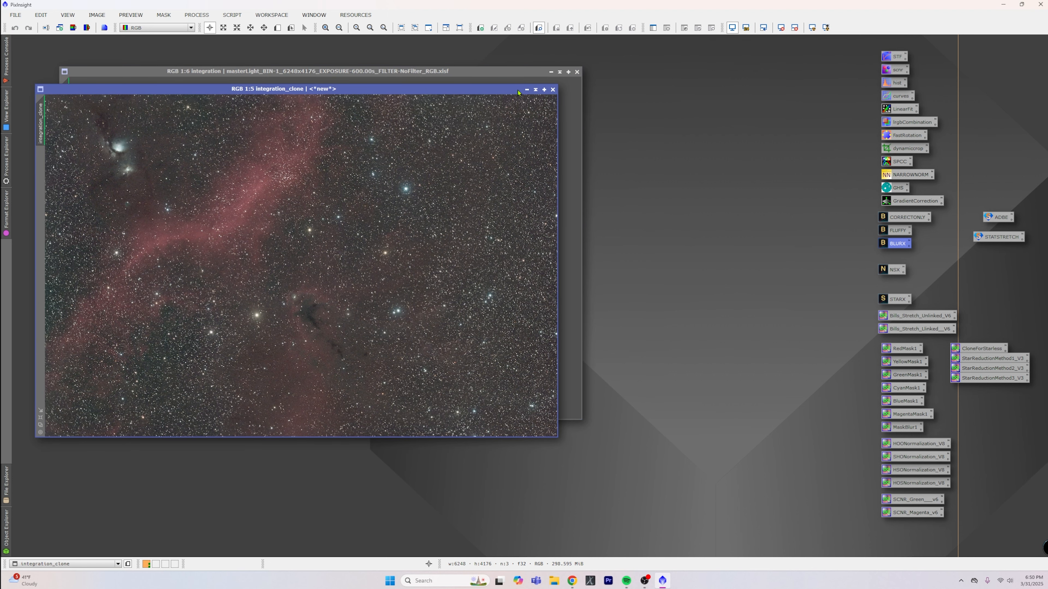
click(526, 89)
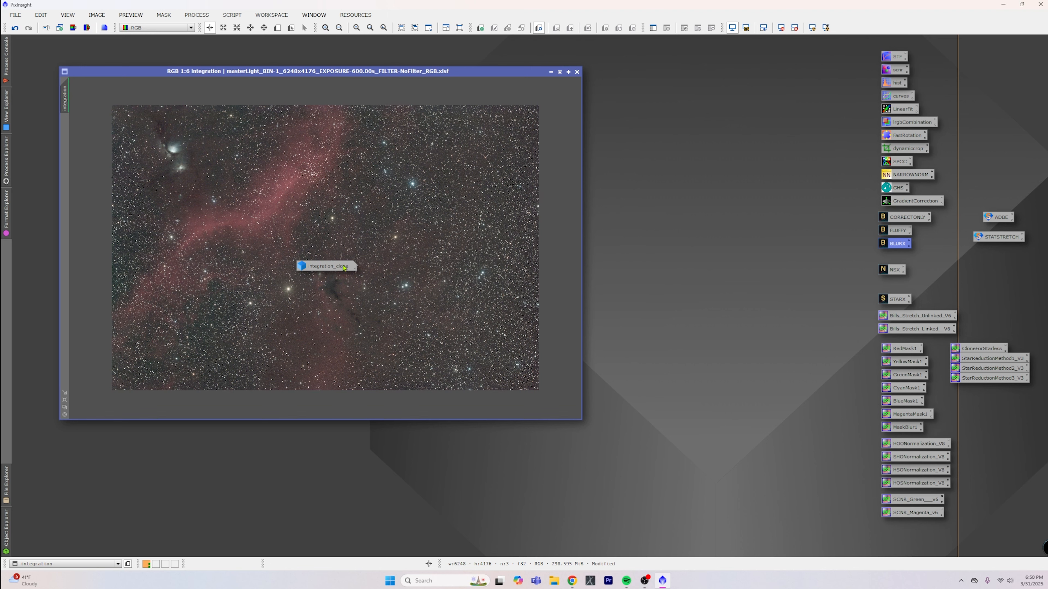
drag(343, 266, 113, 55)
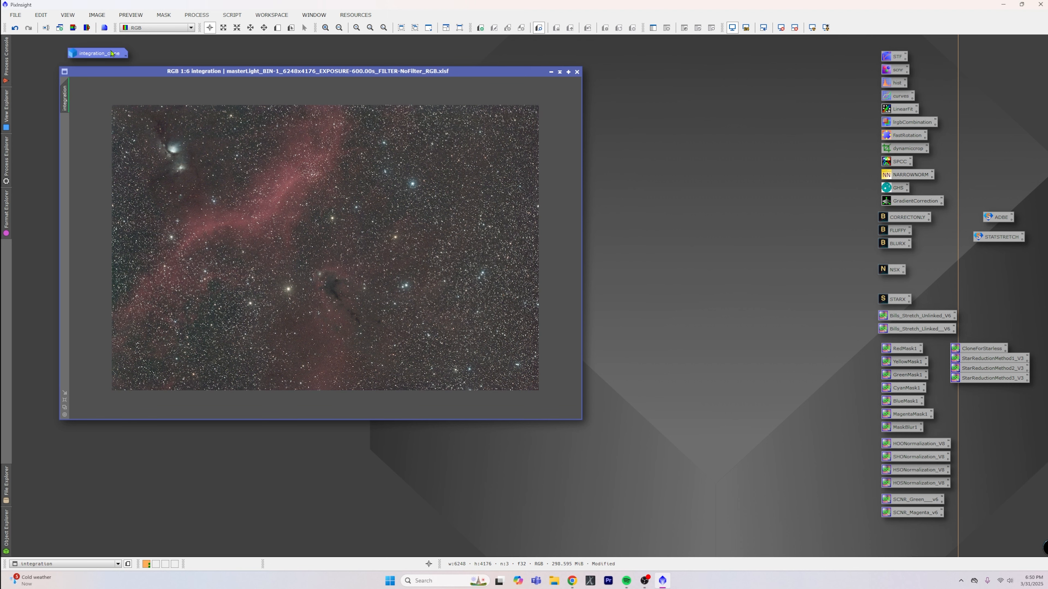
Apply NoiseXTerminator to the integration image with intensity/color separation, Denoise Intensity 0.90, Denoise Color 1.00 and 2 iterations.
key(ctrl+1)
scroll(444, 282, up, 1)
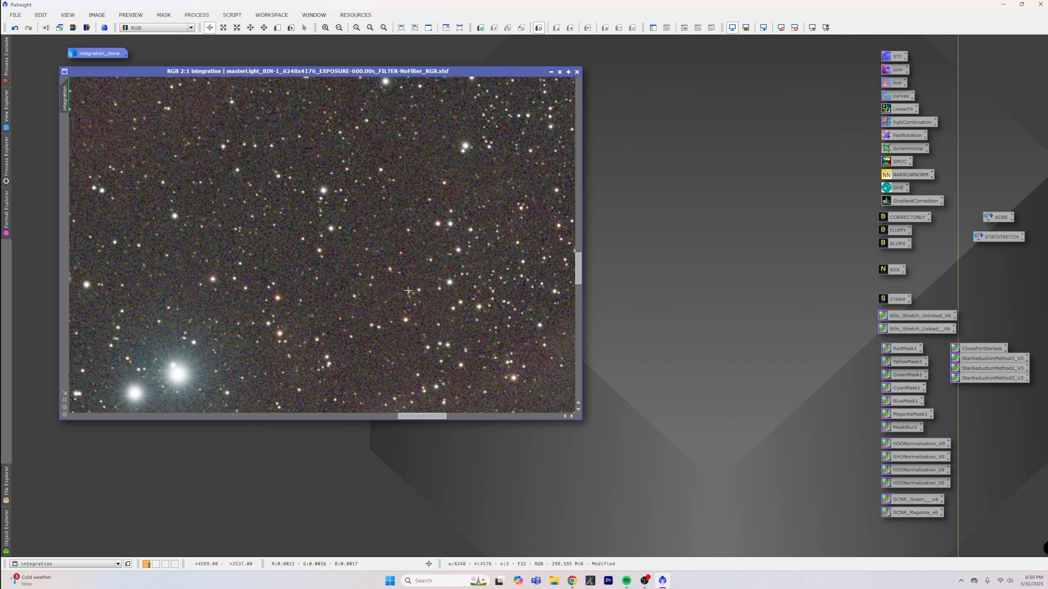
scroll(382, 303, down, 1)
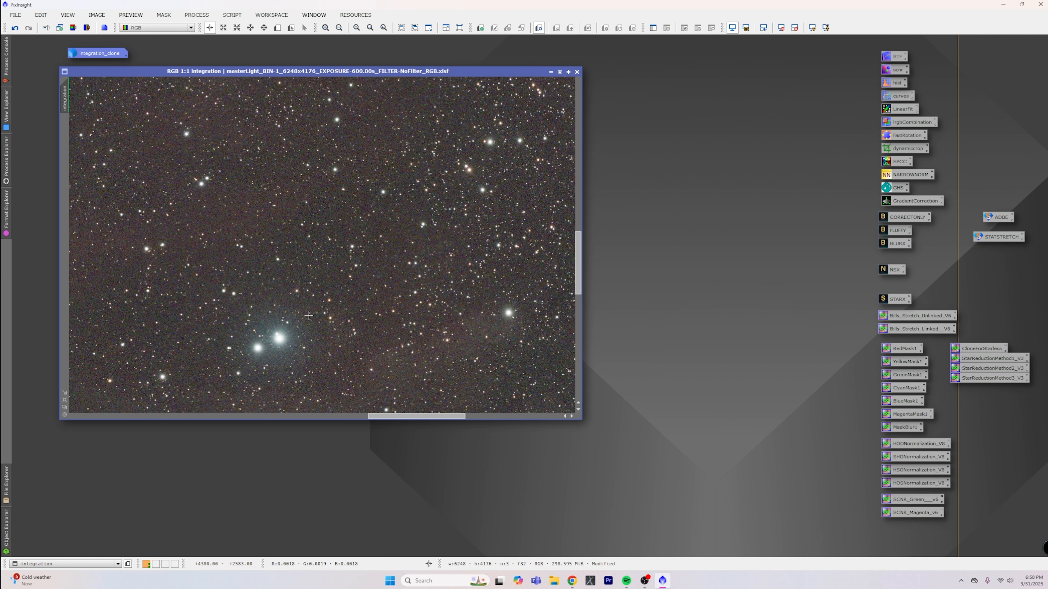
scroll(362, 289, up, 1)
scroll(362, 290, down, 1)
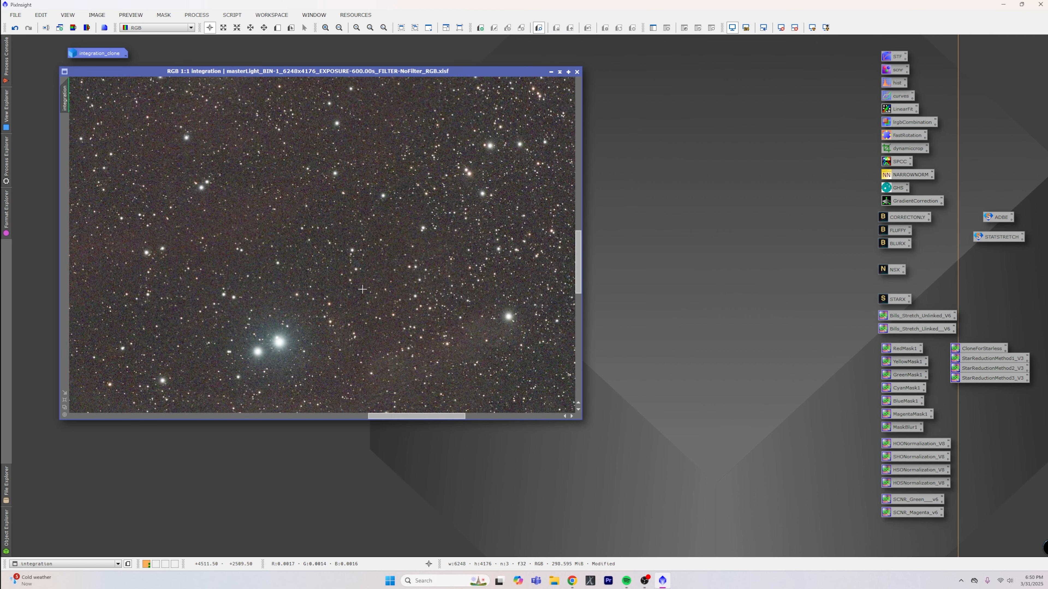
scroll(362, 289, down, 4)
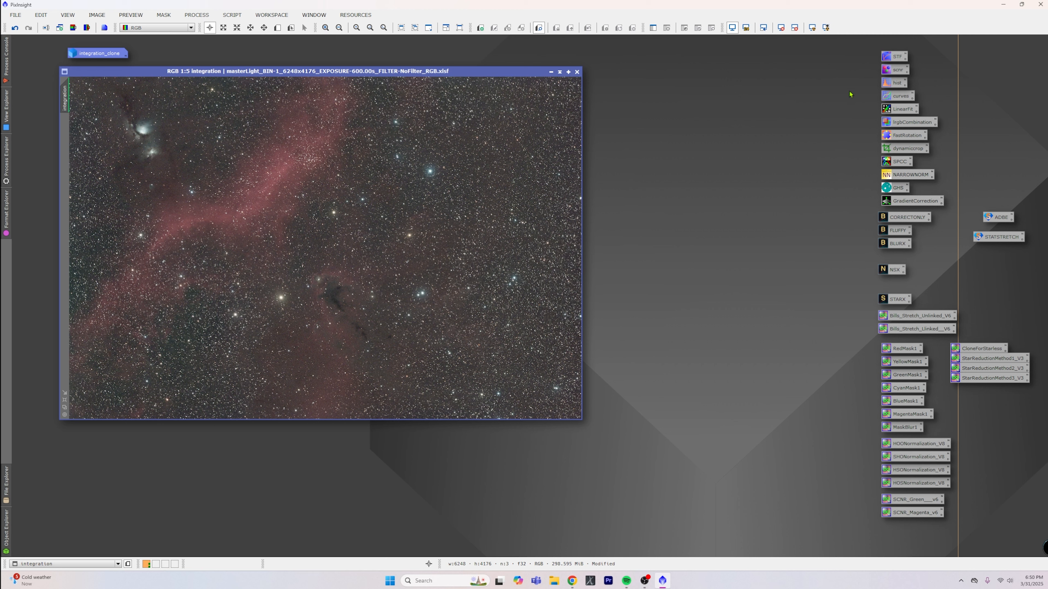
double_click(894, 272)
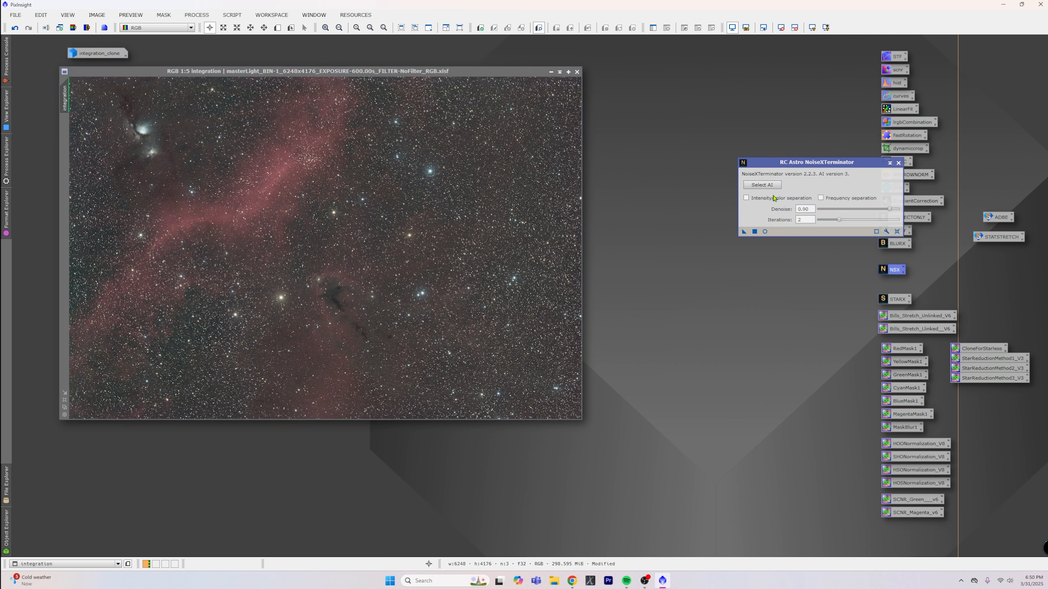
click(746, 198)
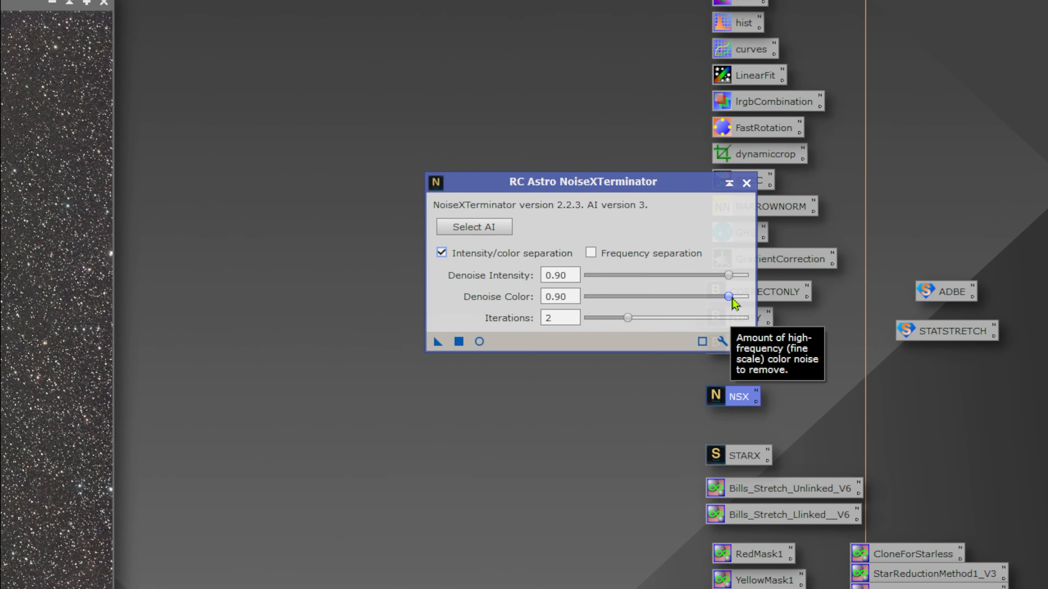
drag(890, 220, 918, 221)
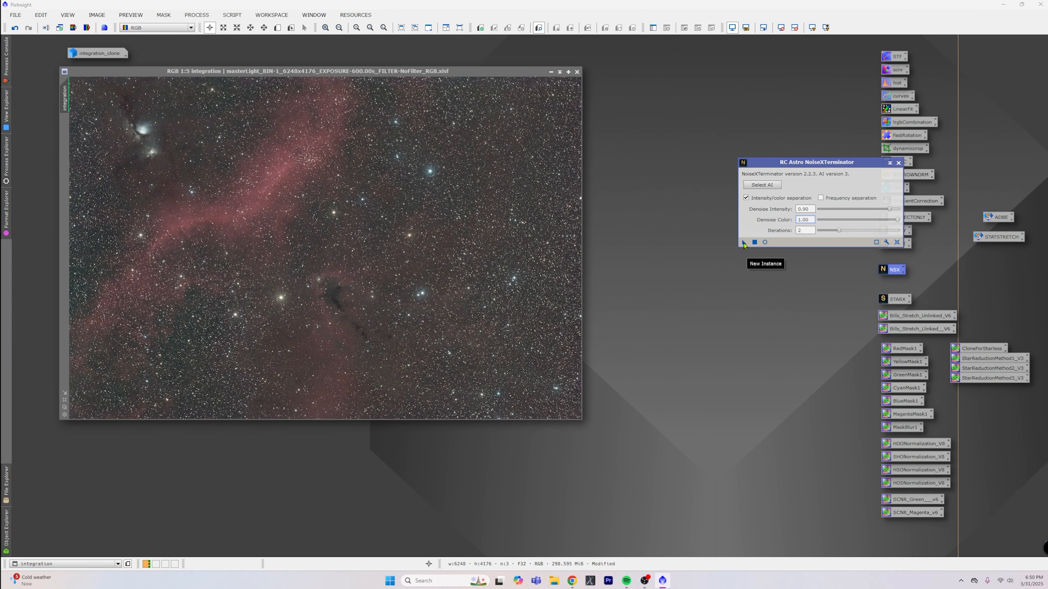
drag(438, 341, 0, 398)
drag(462, 270, 461, 270)
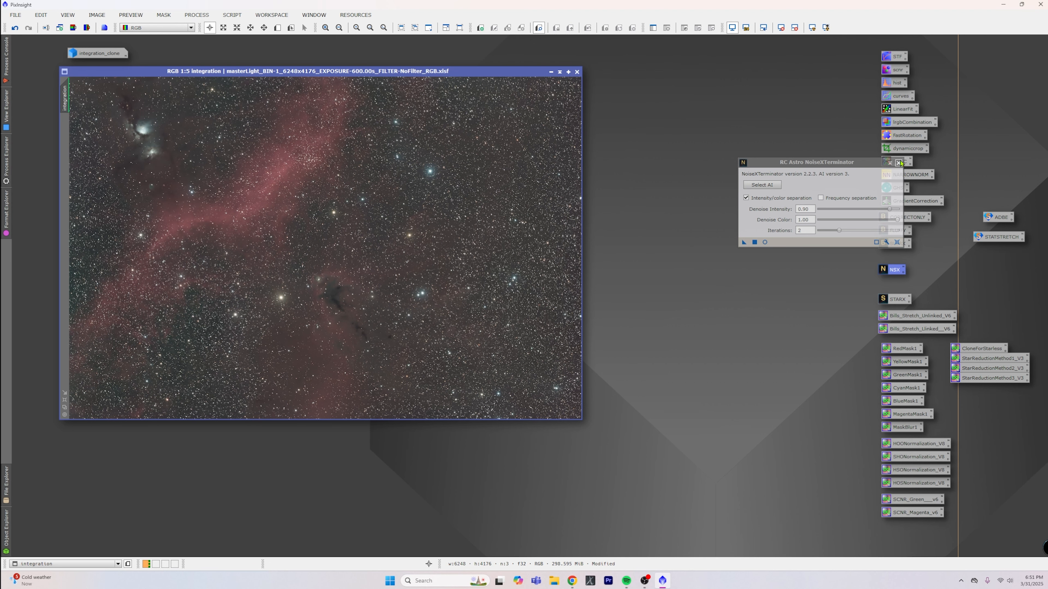
click(899, 162)
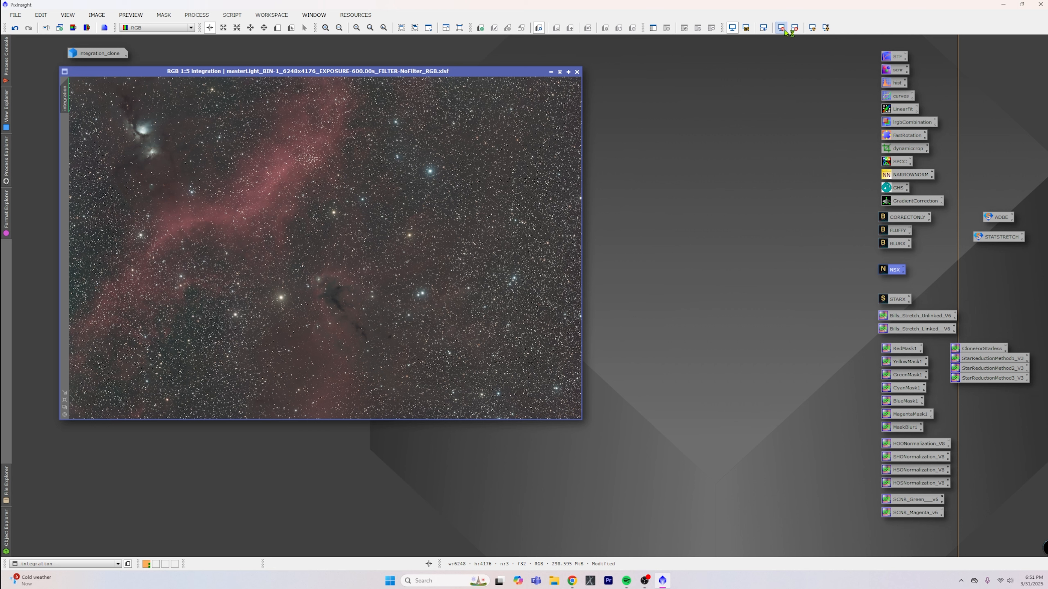
Auto stretch the integration image with ScreenTransferFunction and transfer that stretch to a reset HistogramTransformation that tracks the view.
click(897, 84)
double_click(897, 84)
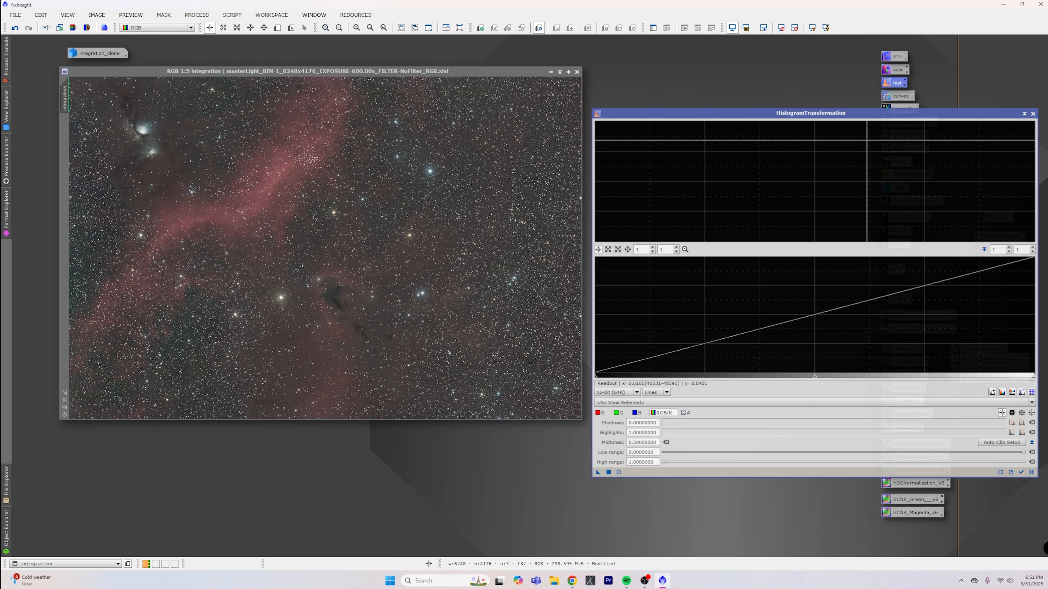
click(1032, 473)
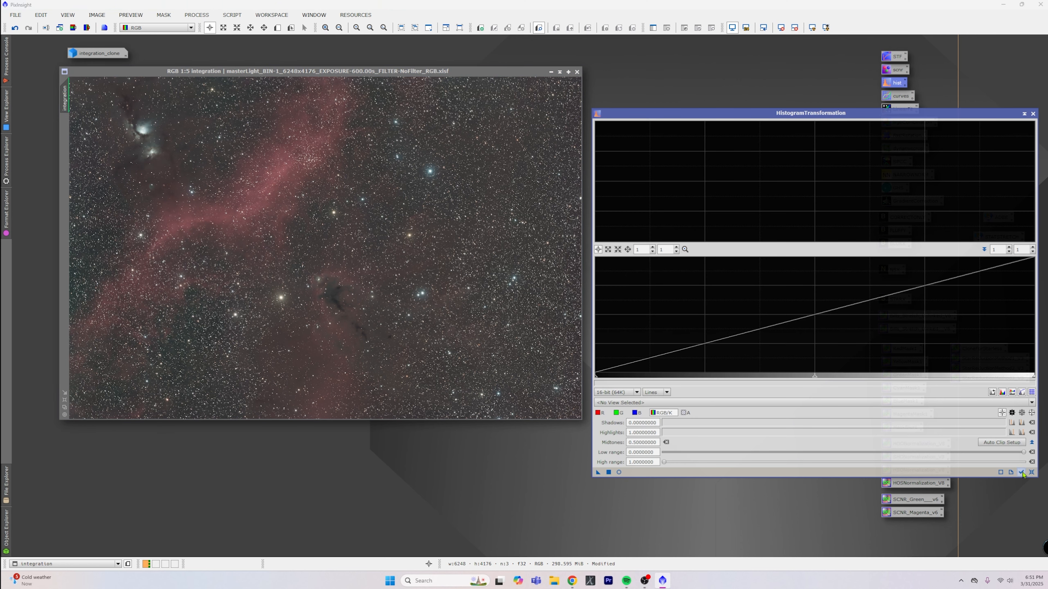
double_click(897, 57)
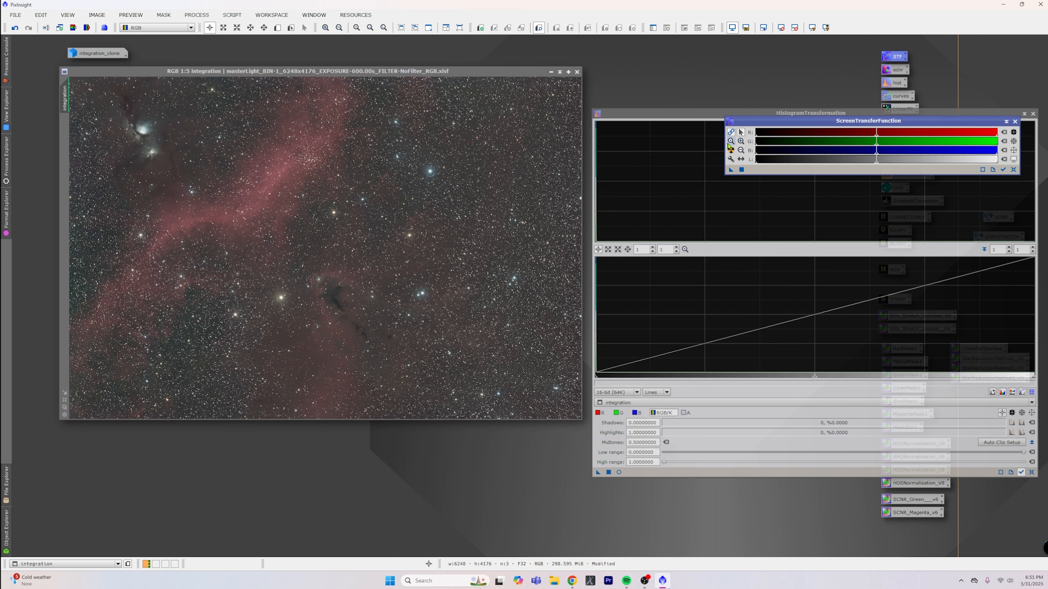
click(734, 150)
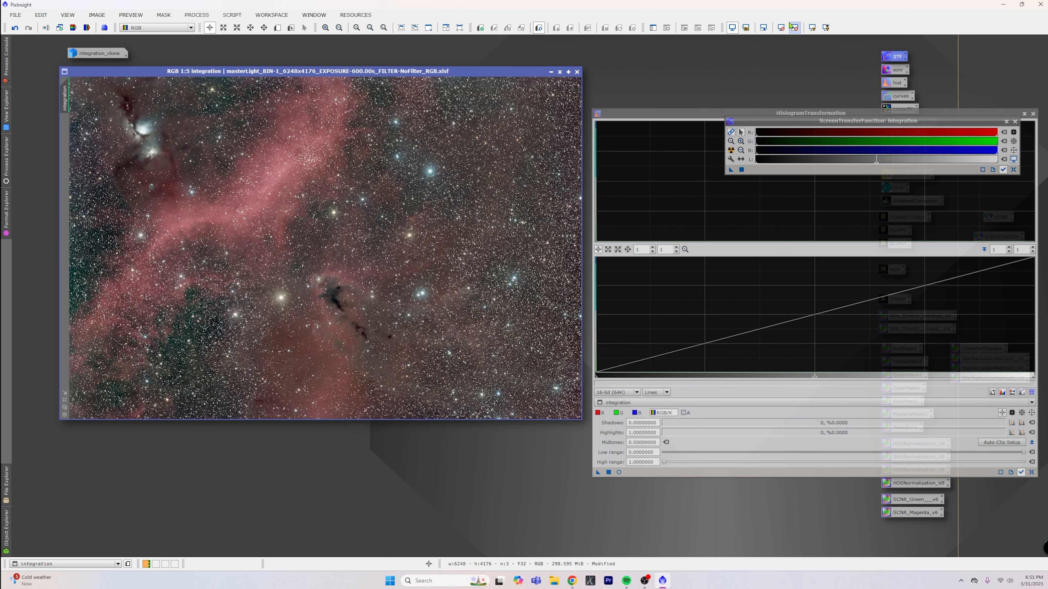
click(781, 28)
click(732, 151)
click(732, 152)
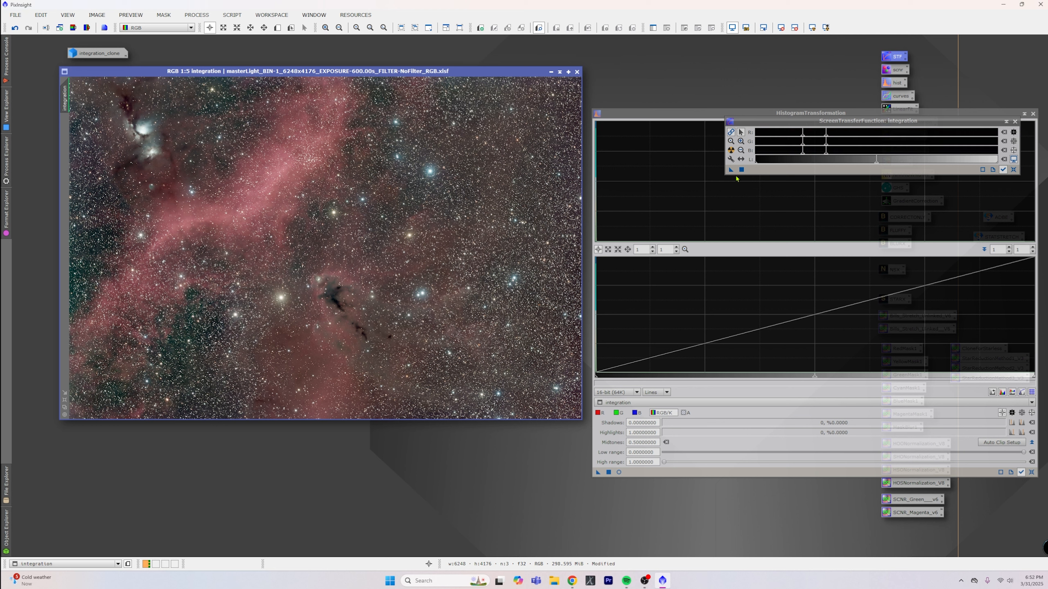
drag(733, 172, 631, 477)
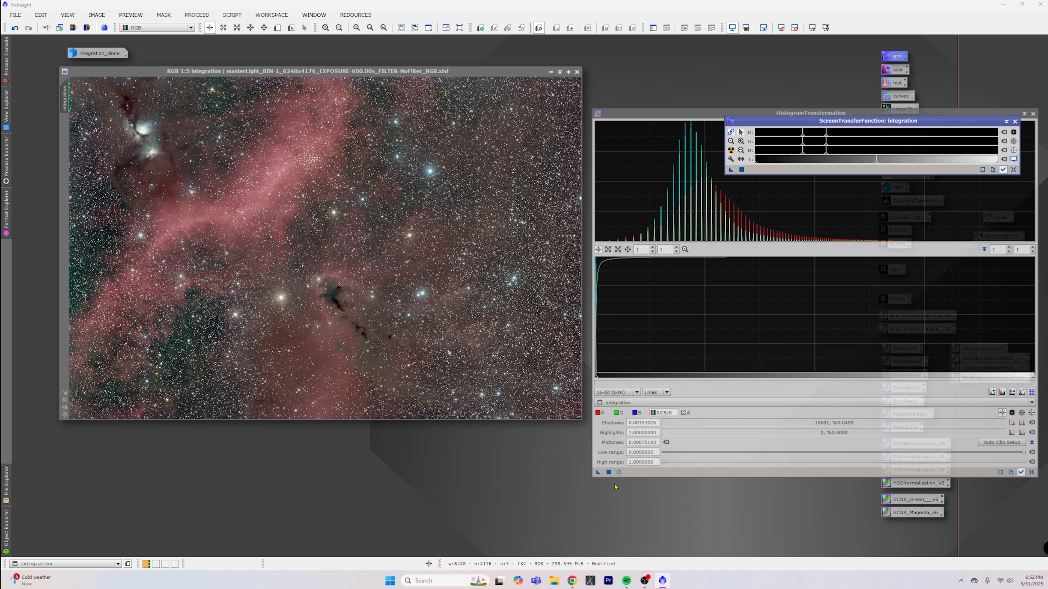
Apply the HistogramTransformation to the integration image, reset its screen stretch, and close both stretch dialogs.
drag(598, 473, 421, 288)
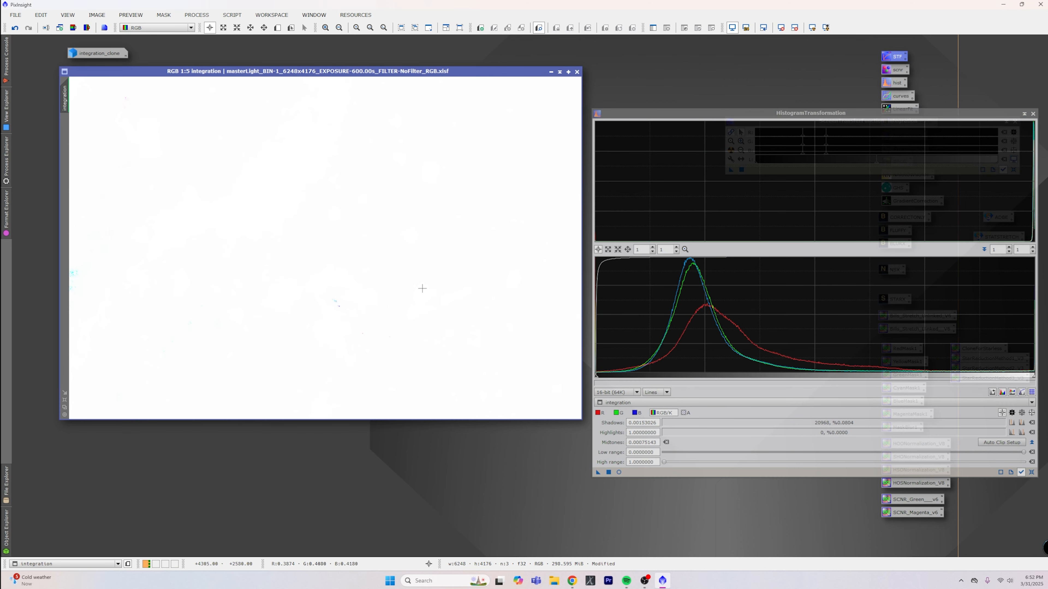
click(781, 28)
click(1034, 113)
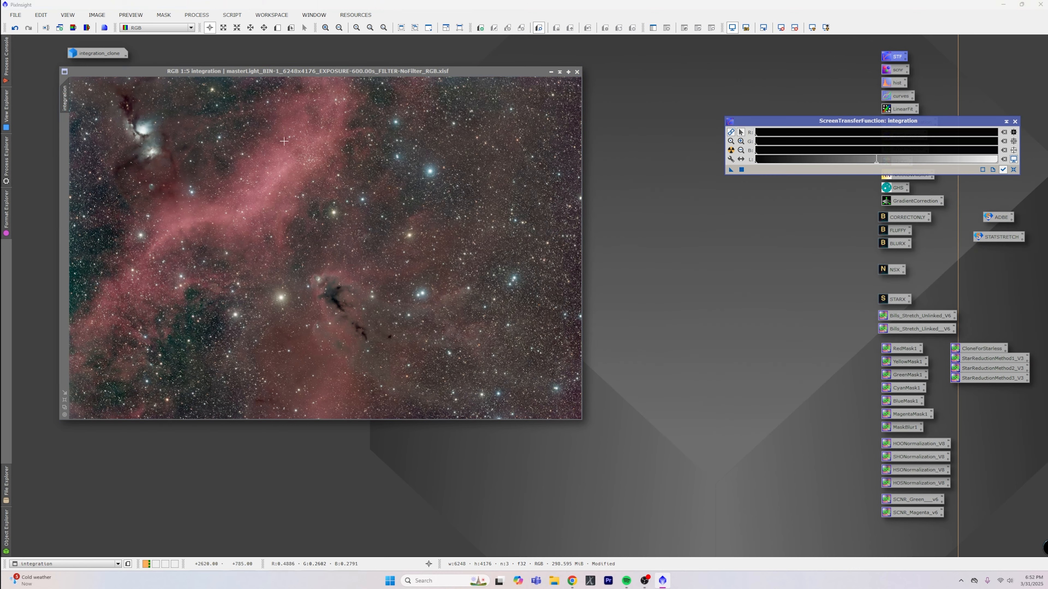
scroll(417, 300, up, 4)
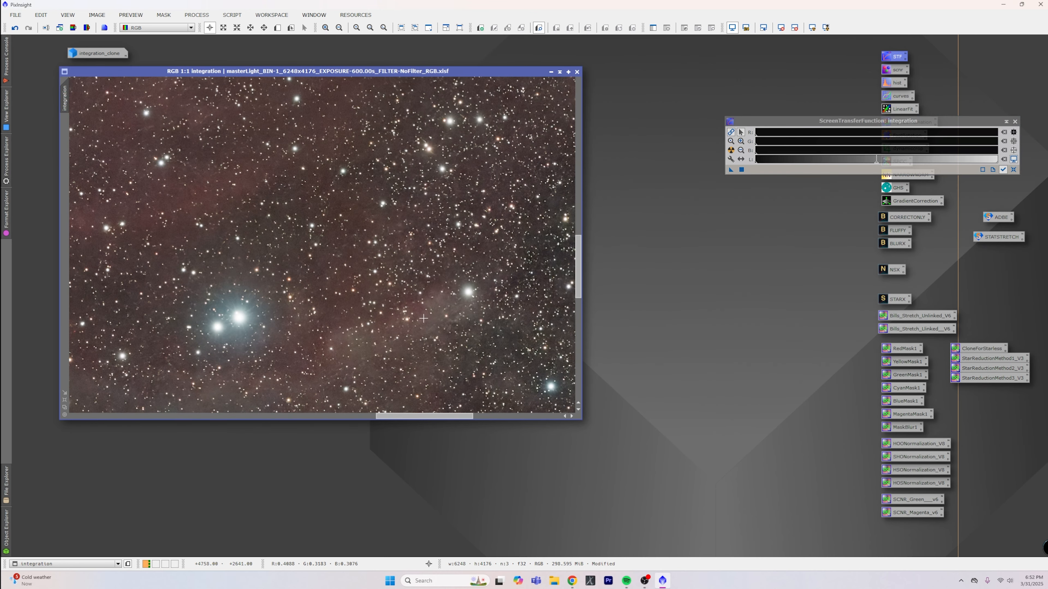
scroll(423, 318, down, 4)
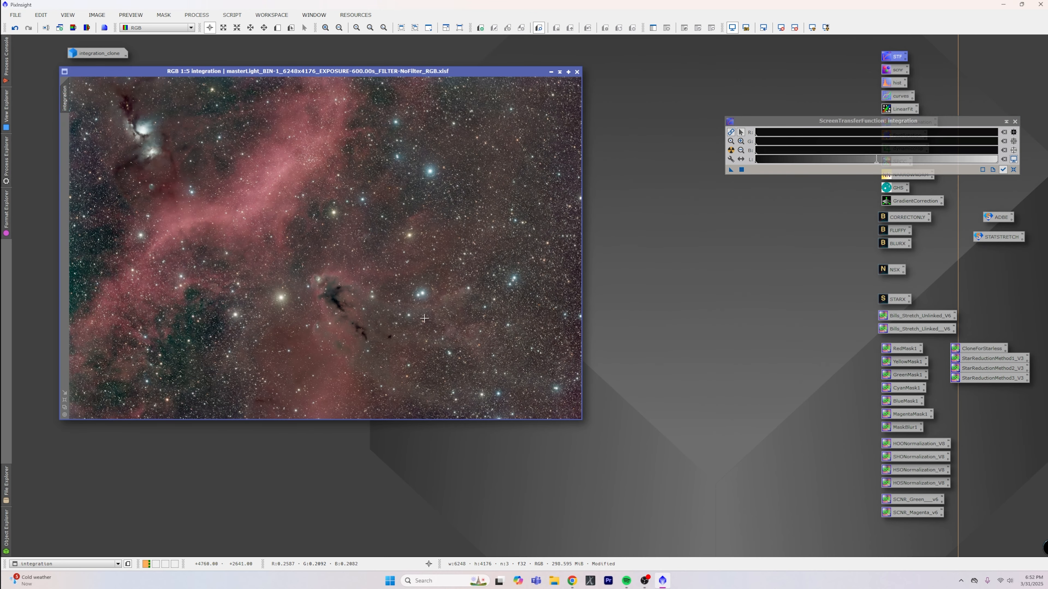
click(1015, 122)
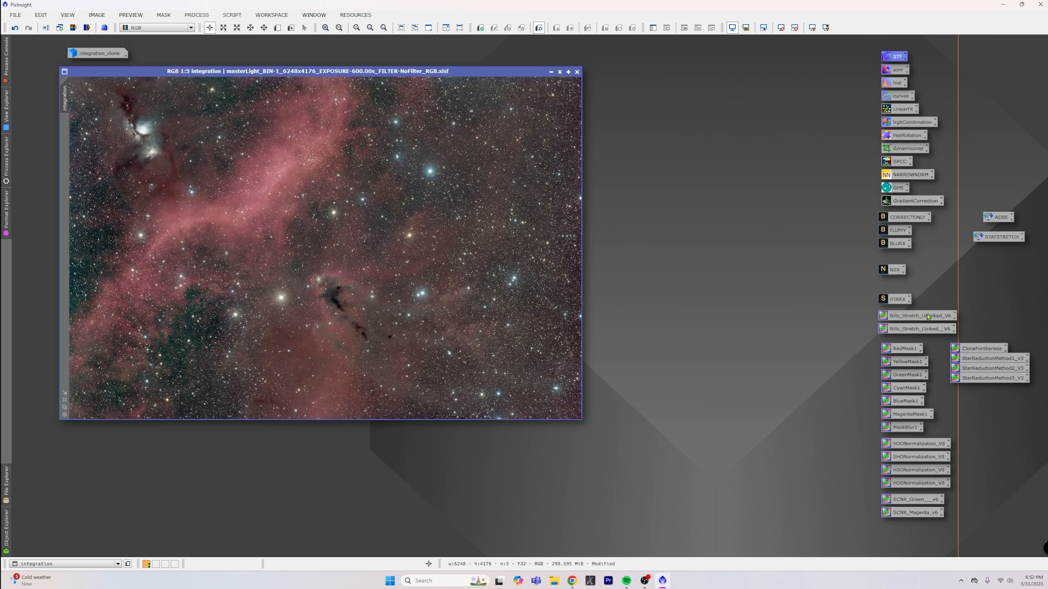
Apply StarXTerminator to the integration image with Generate Star Image, Unscreen Stars and Large Overlap enabled.
double_click(892, 300)
click(735, 198)
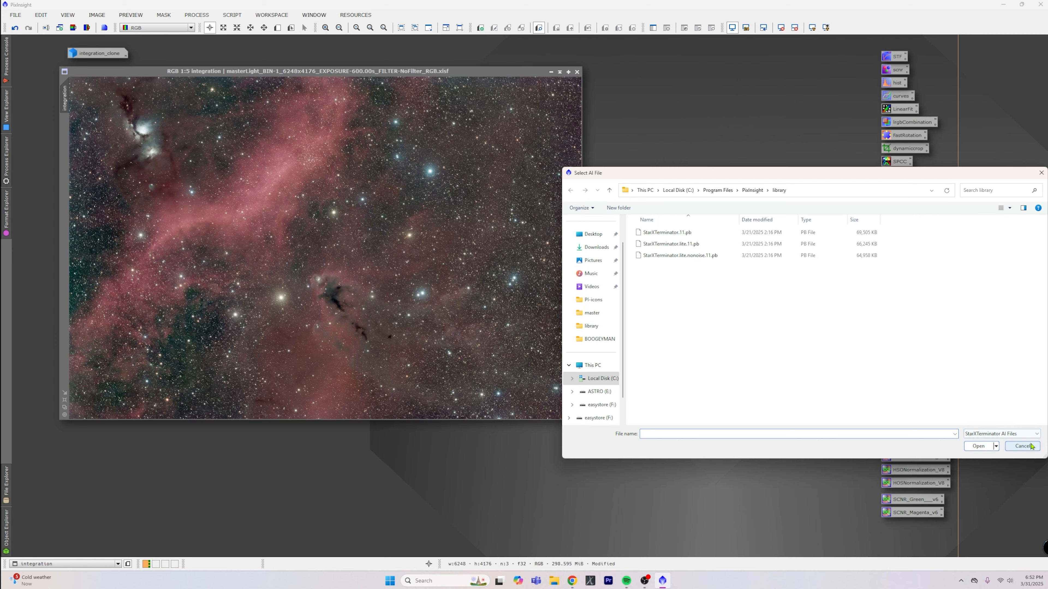
click(1023, 446)
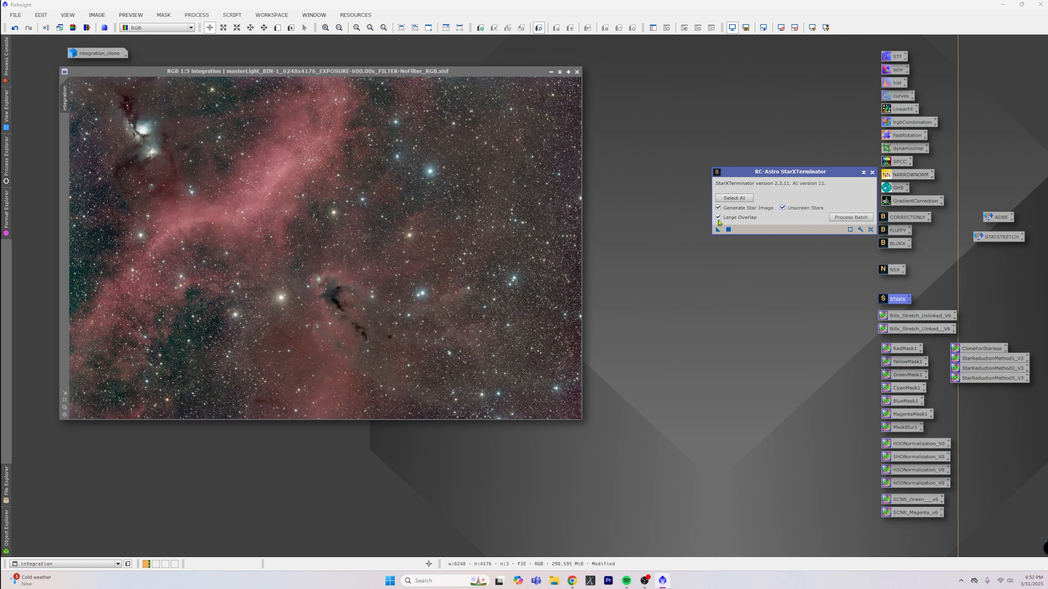
drag(718, 232, 465, 243)
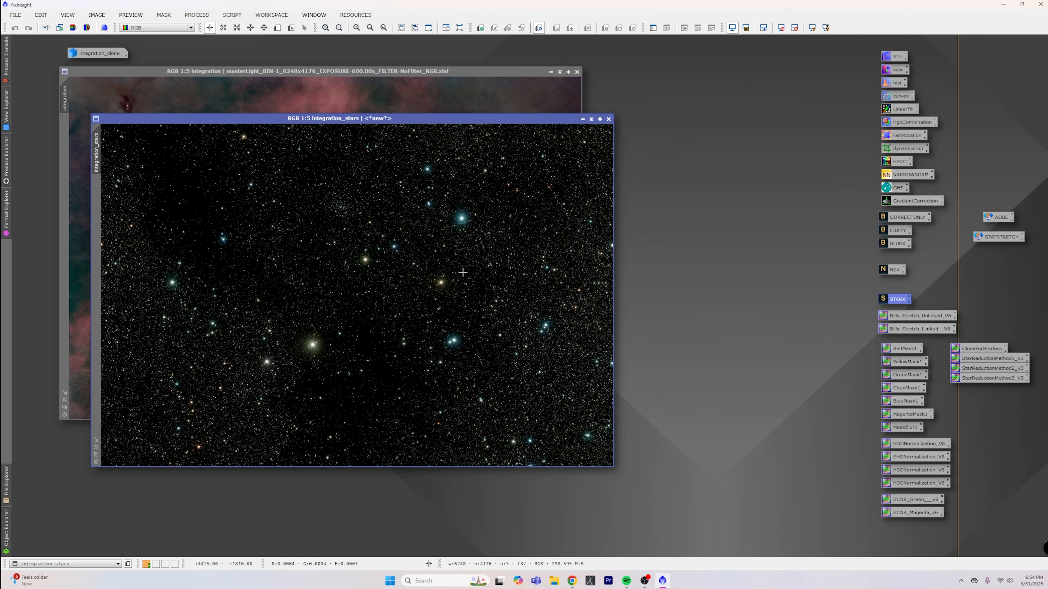
Remove green from the integration_stars image using SCNR with Average Neutral protection, amount 1.00 and Preserve lightness.
scroll(462, 273, up, 4)
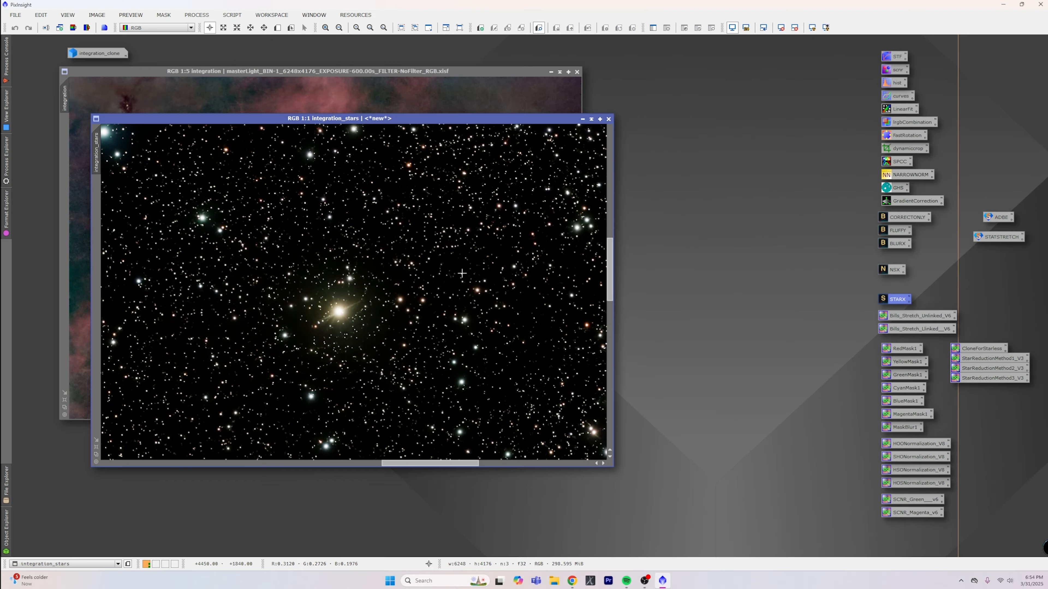
scroll(462, 274, down, 3)
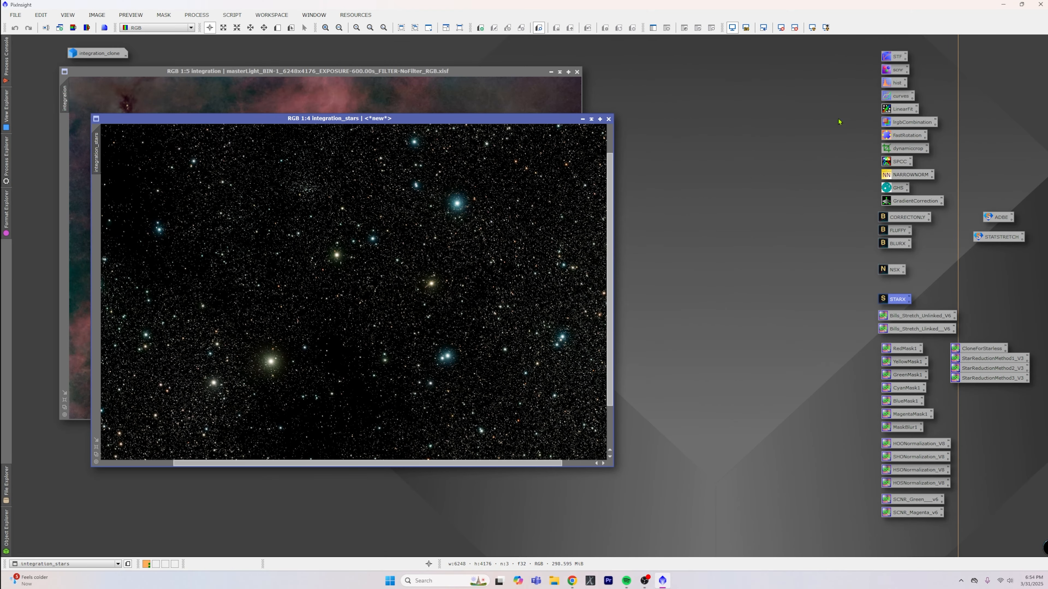
double_click(897, 70)
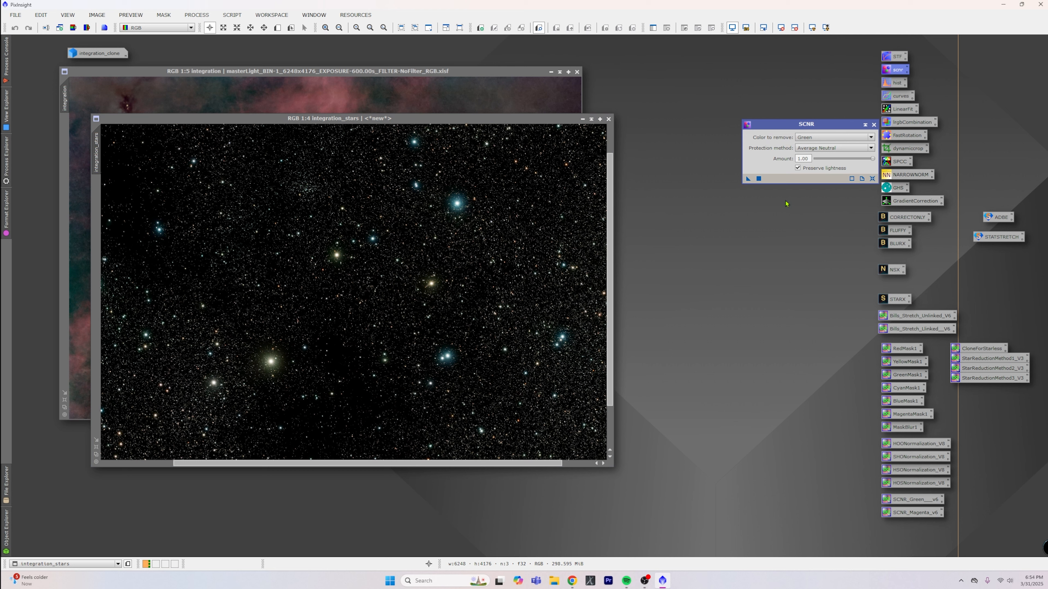
drag(748, 178, 381, 273)
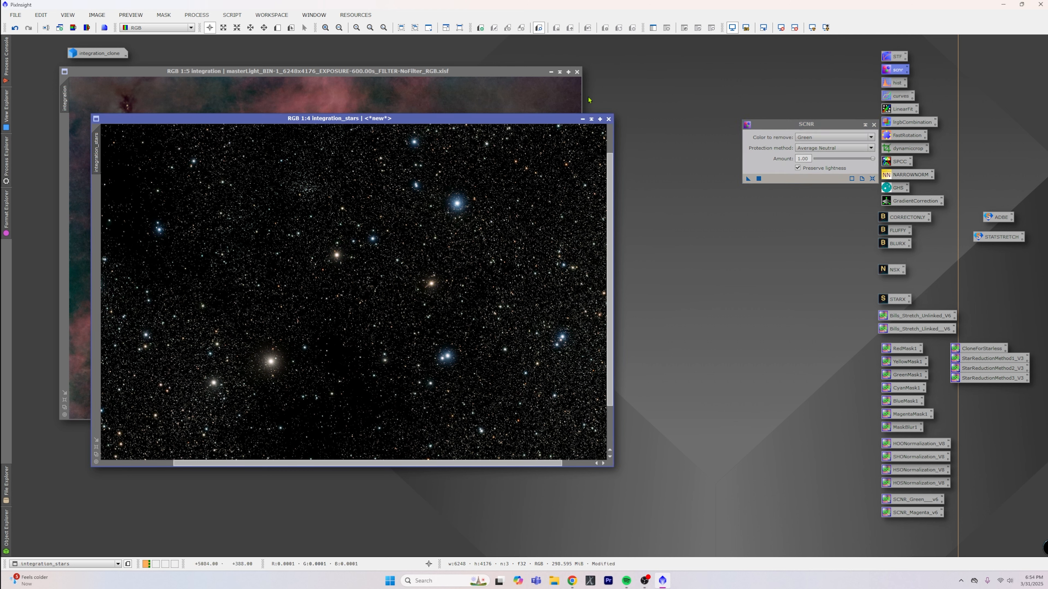
click(874, 125)
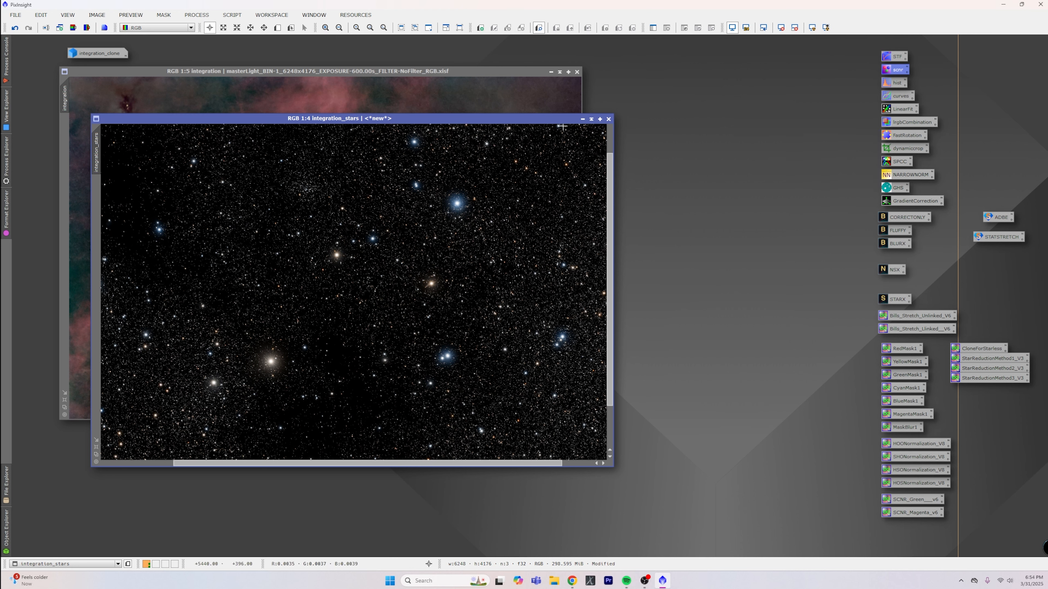
Minimize the integration_stars image and park its icon in an empty workspace area, and close the starless integration image without saving.
click(590, 119)
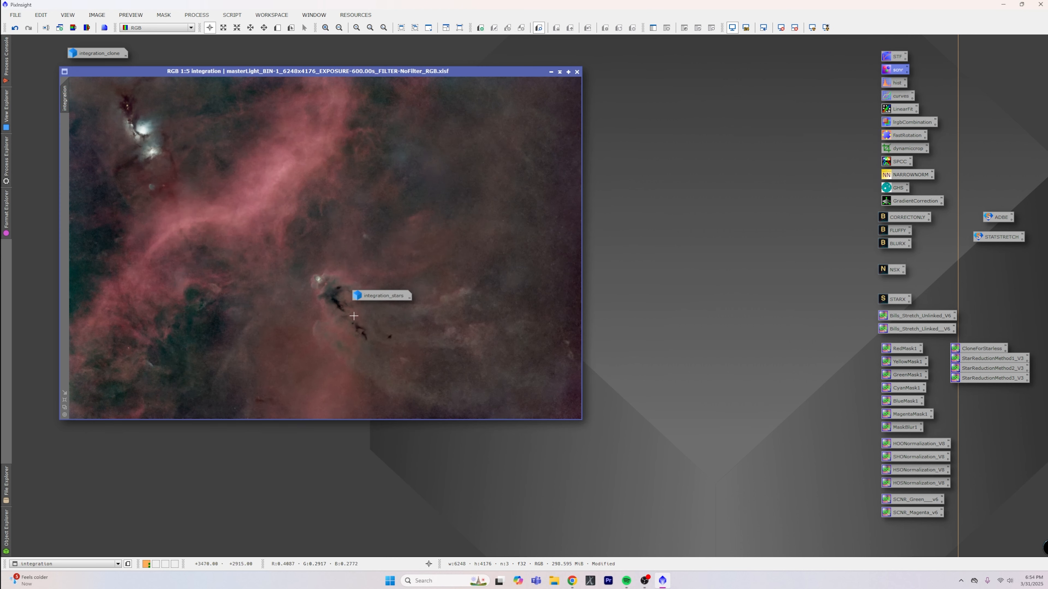
drag(384, 297, 798, 534)
scroll(368, 264, up, 6)
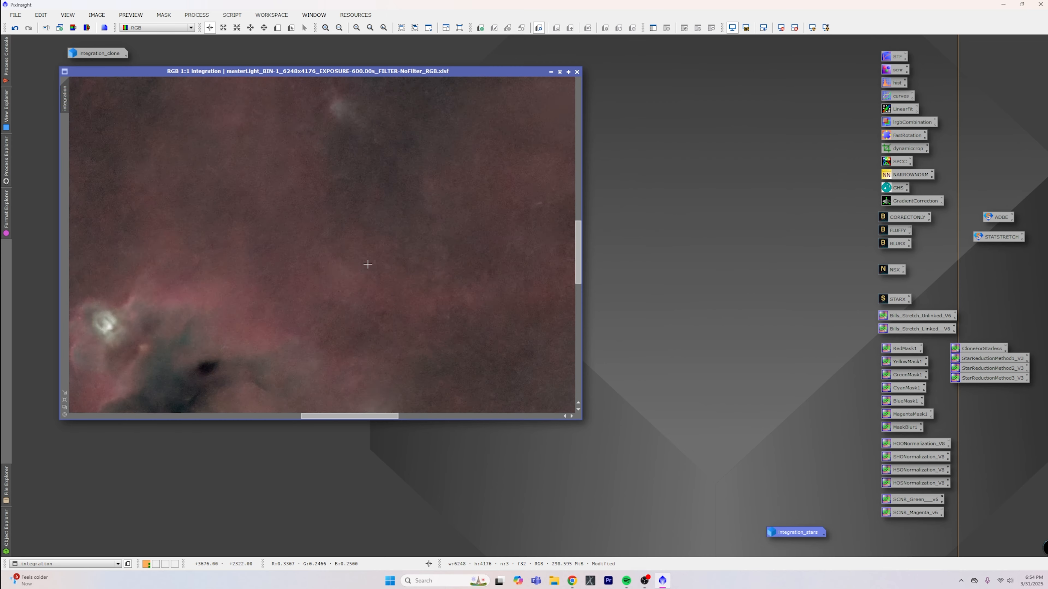
scroll(368, 265, down, 7)
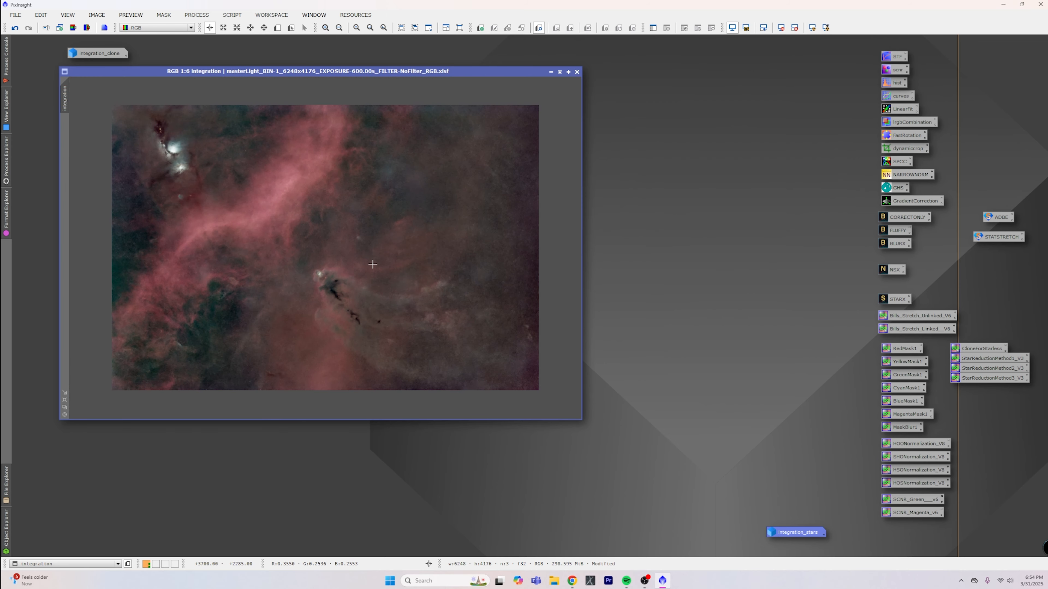
click(578, 72)
click(547, 310)
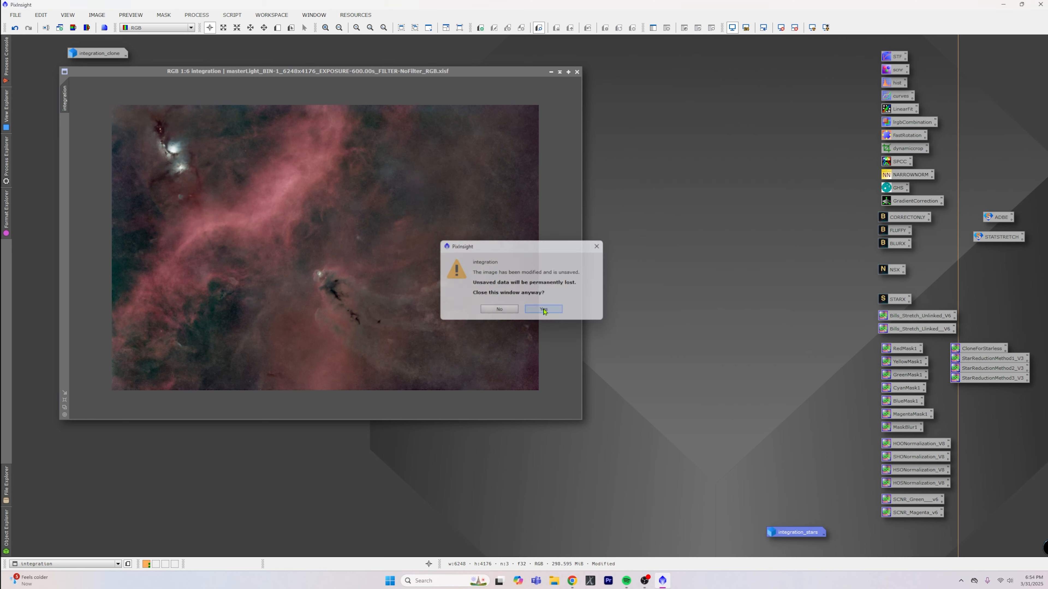
Restore the integration_clone image and remove its stars using StarXTerminator with Generate Star Image off and Large Overlap on.
double_click(91, 55)
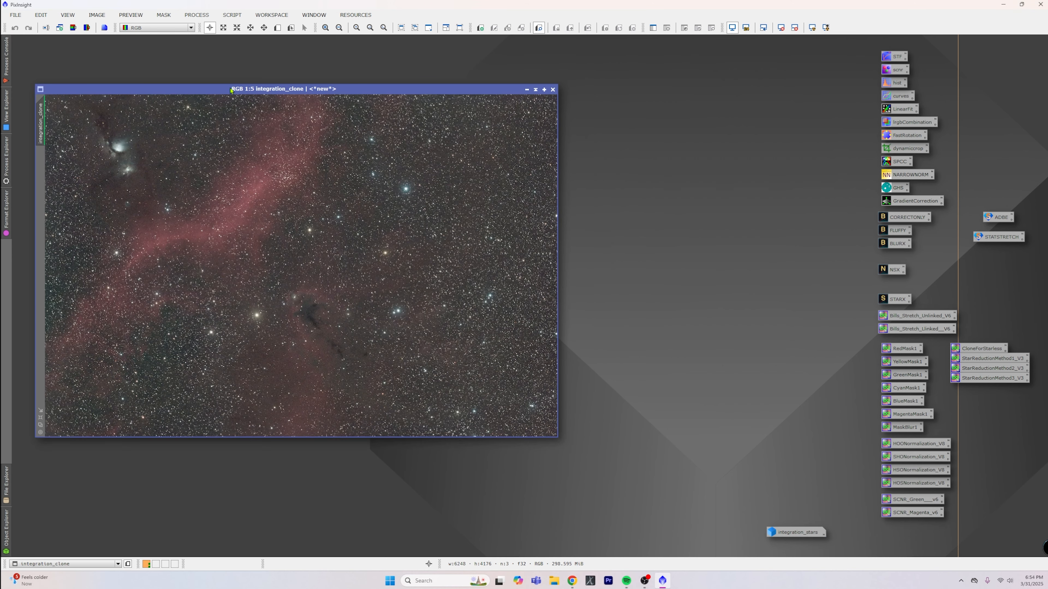
drag(234, 91, 275, 67)
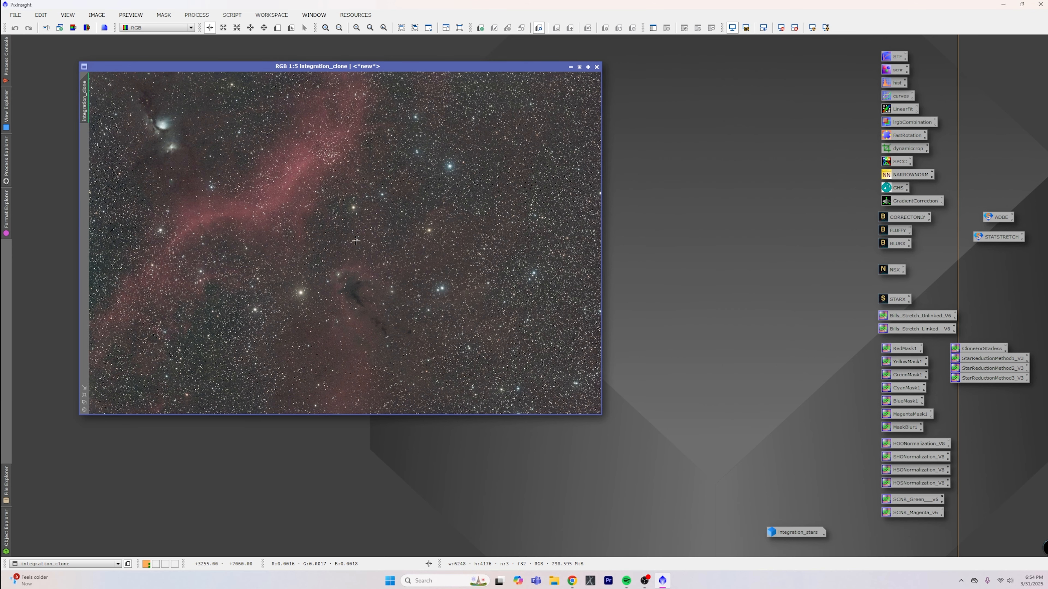
double_click(892, 301)
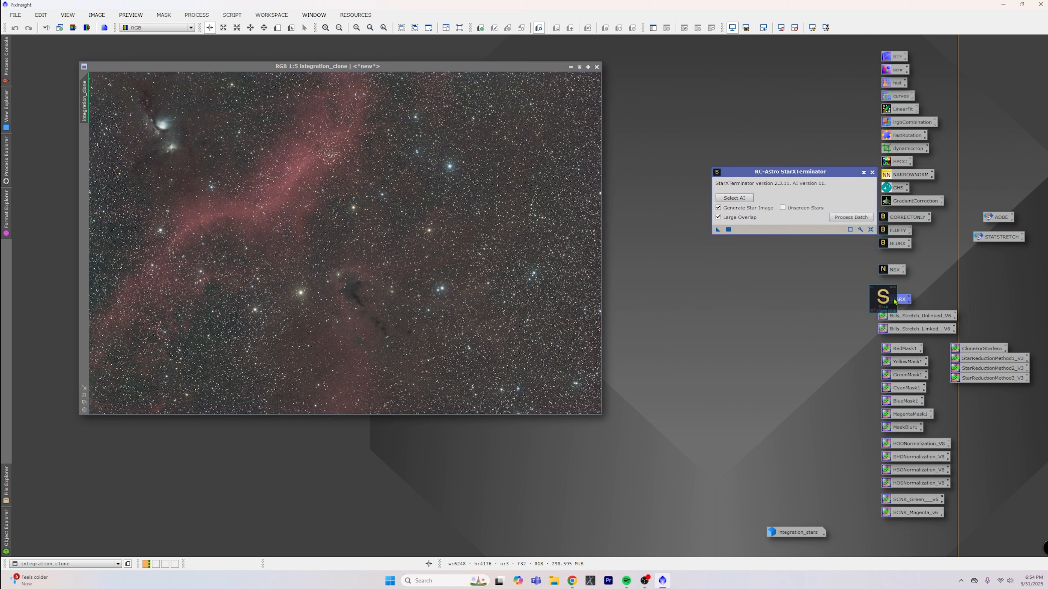
click(719, 208)
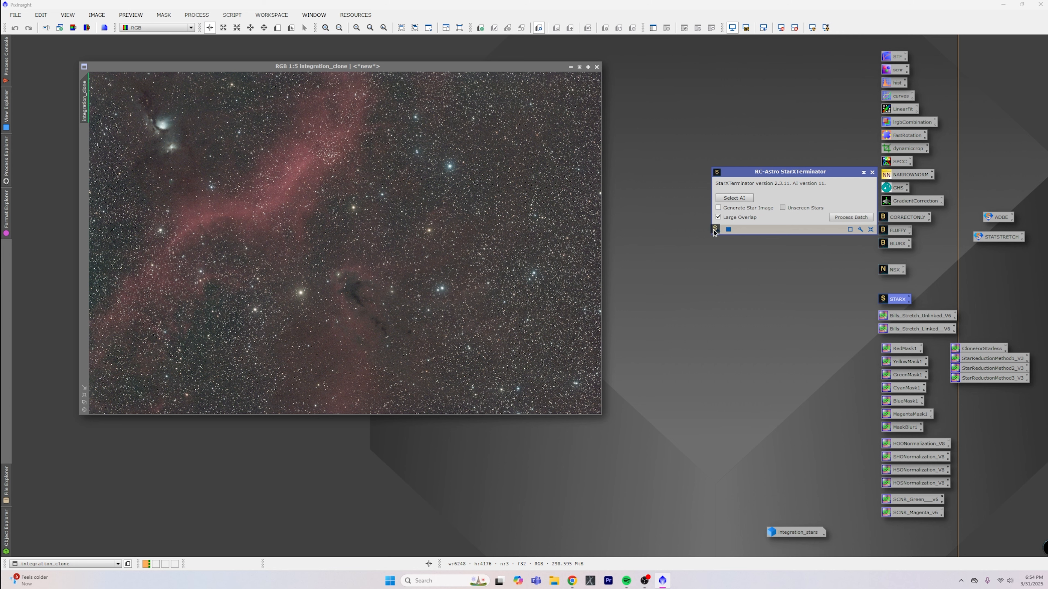
drag(718, 229, 348, 237)
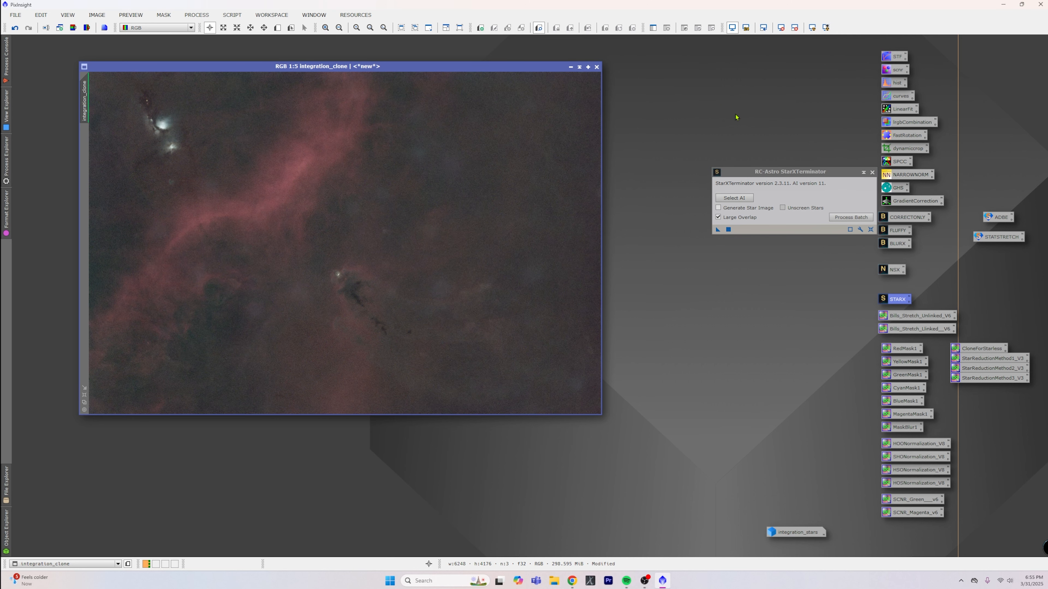
click(872, 172)
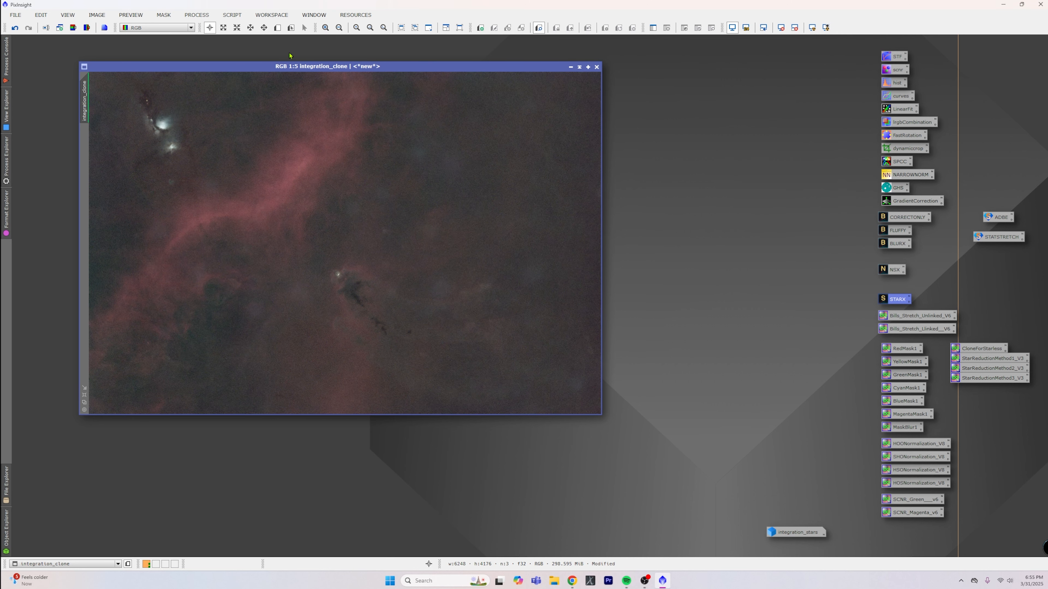
Reset the screen stretch of integration_clone and apply a linked Statistical Stretch with Target Median 0.25, Curves Boost 0.00 and range normalization.
click(783, 29)
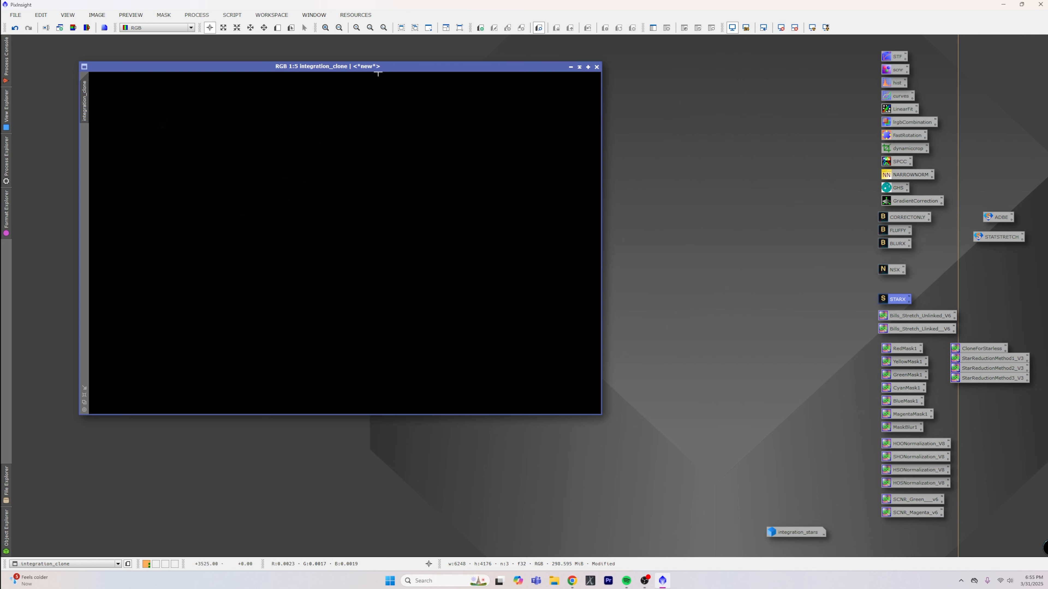
drag(376, 67, 337, 60)
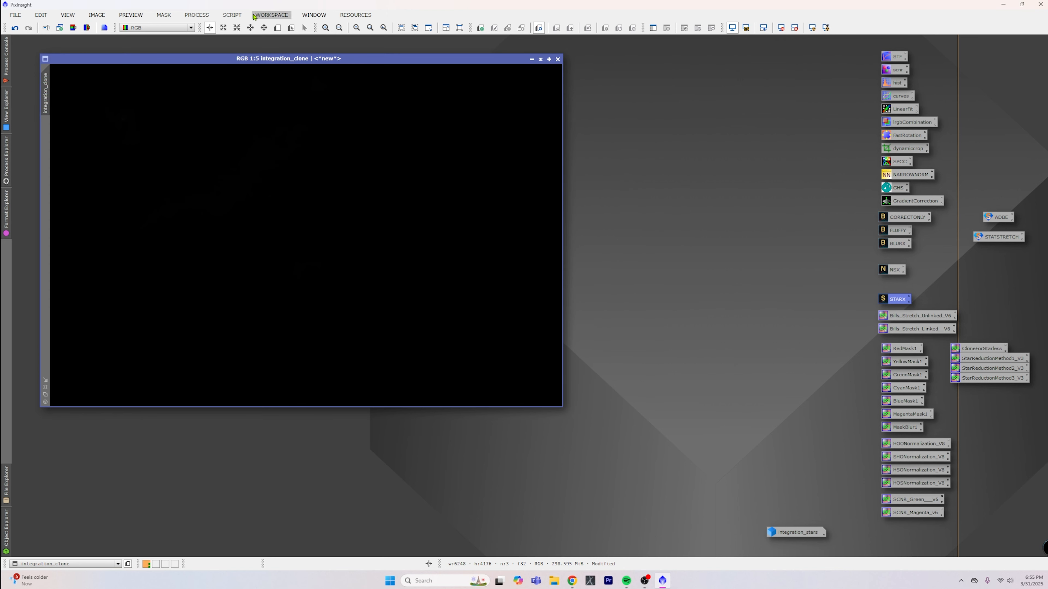
click(233, 15)
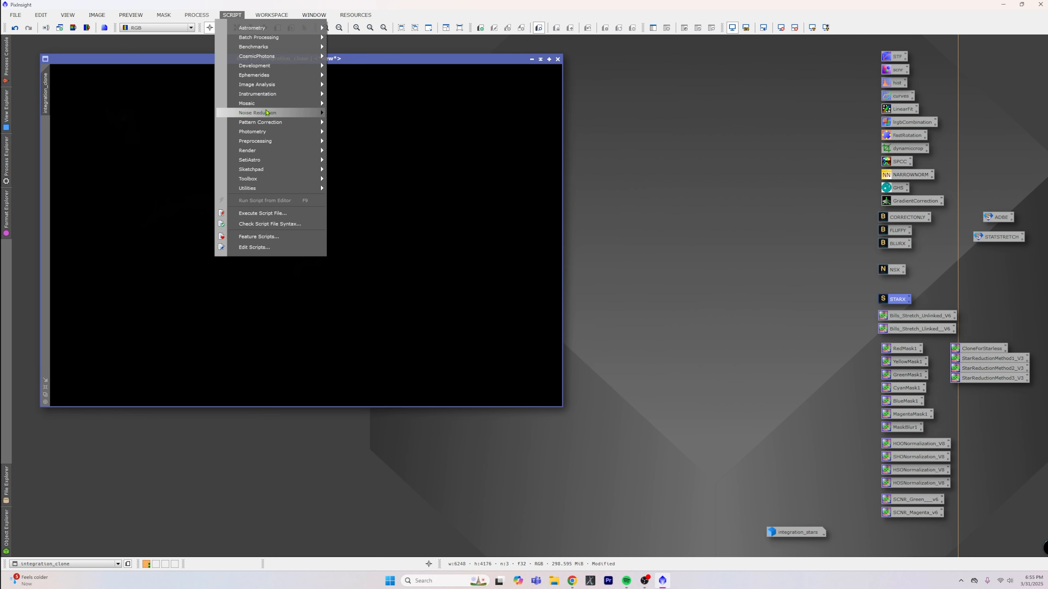
mouse_move(291, 160)
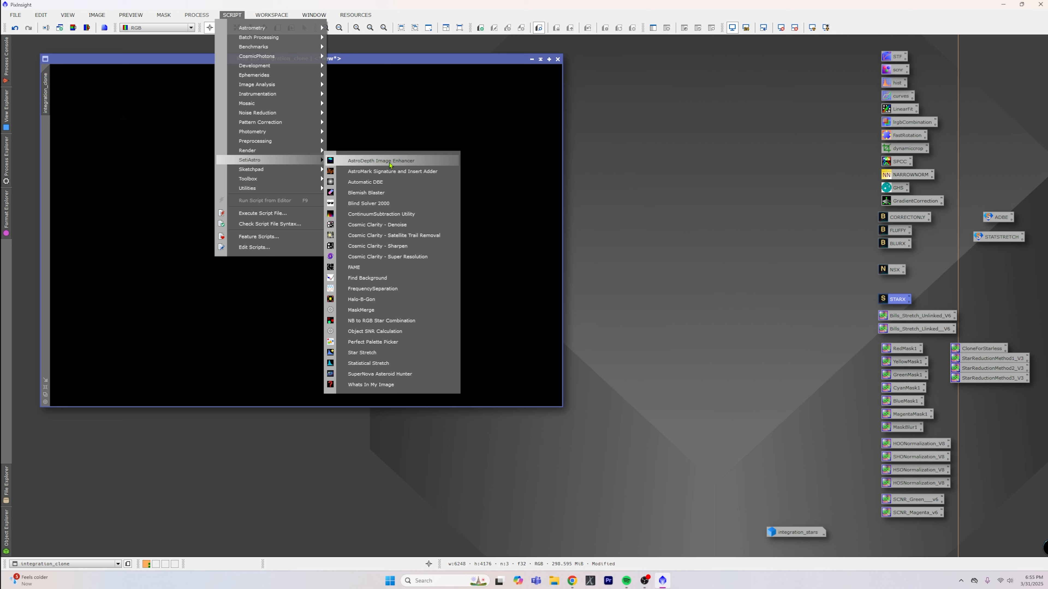
click(399, 363)
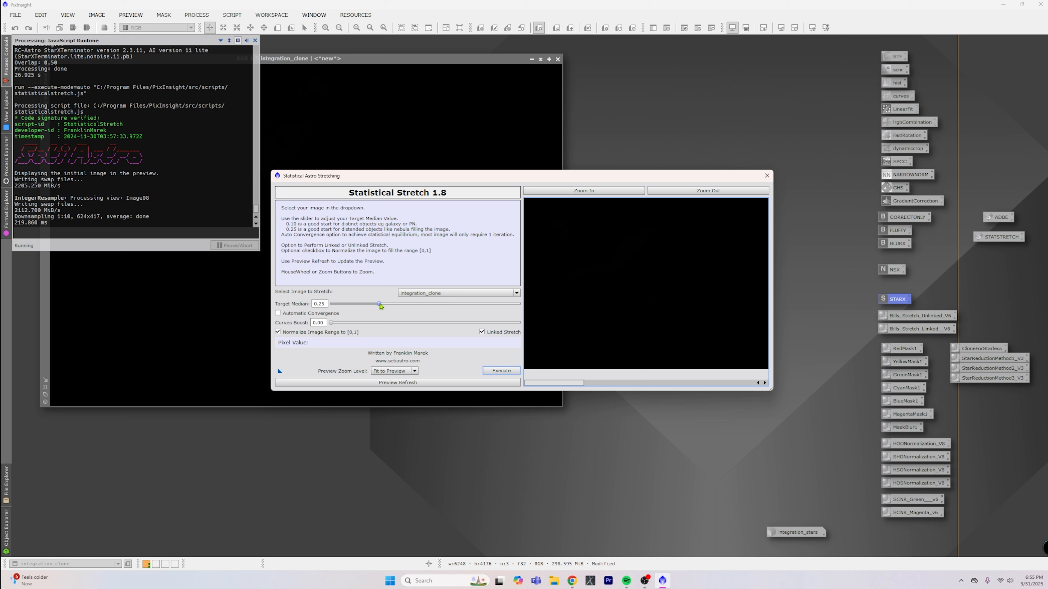
click(376, 305)
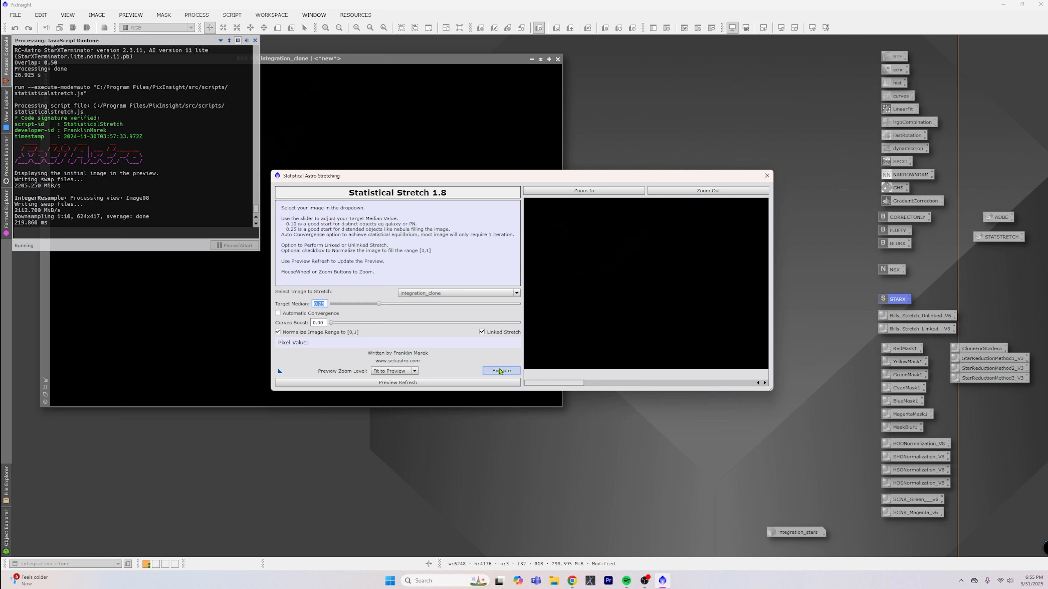
click(500, 372)
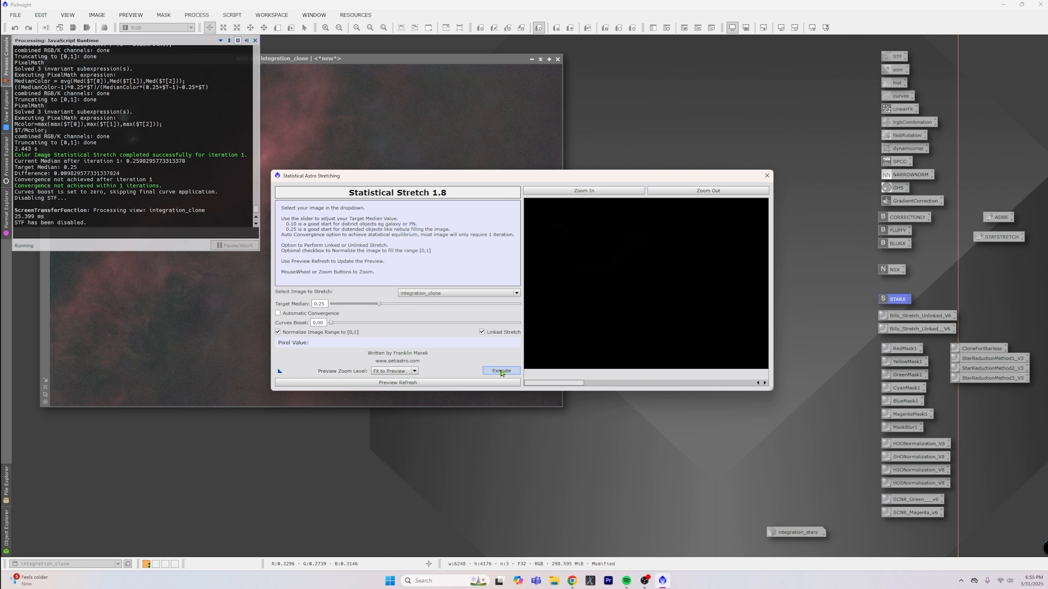
click(767, 176)
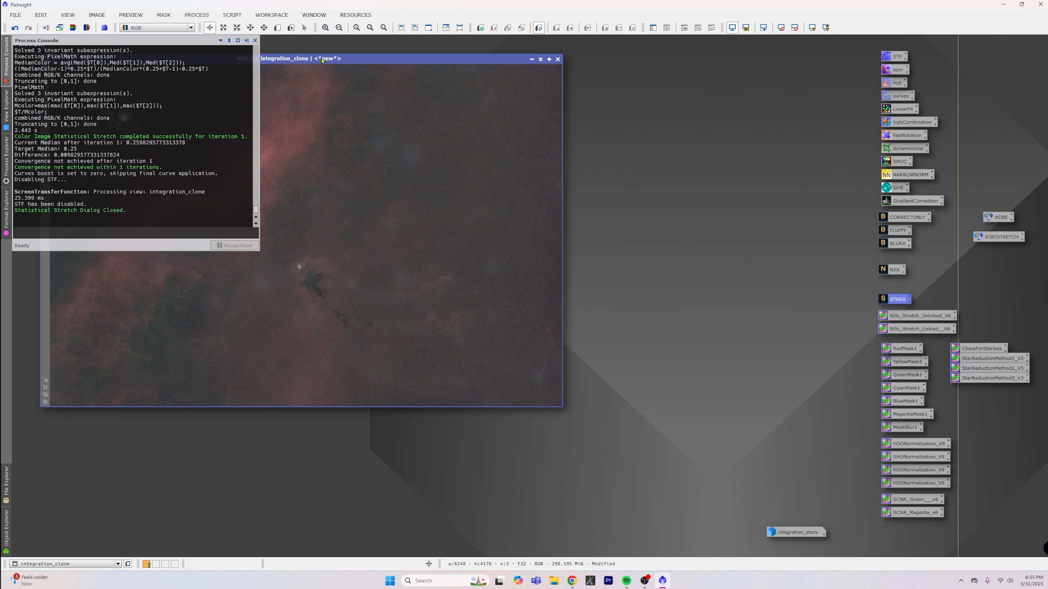
Reposition the stretched integration_clone image in the workspace and open NoiseXTerminator.
drag(361, 62, 426, 63)
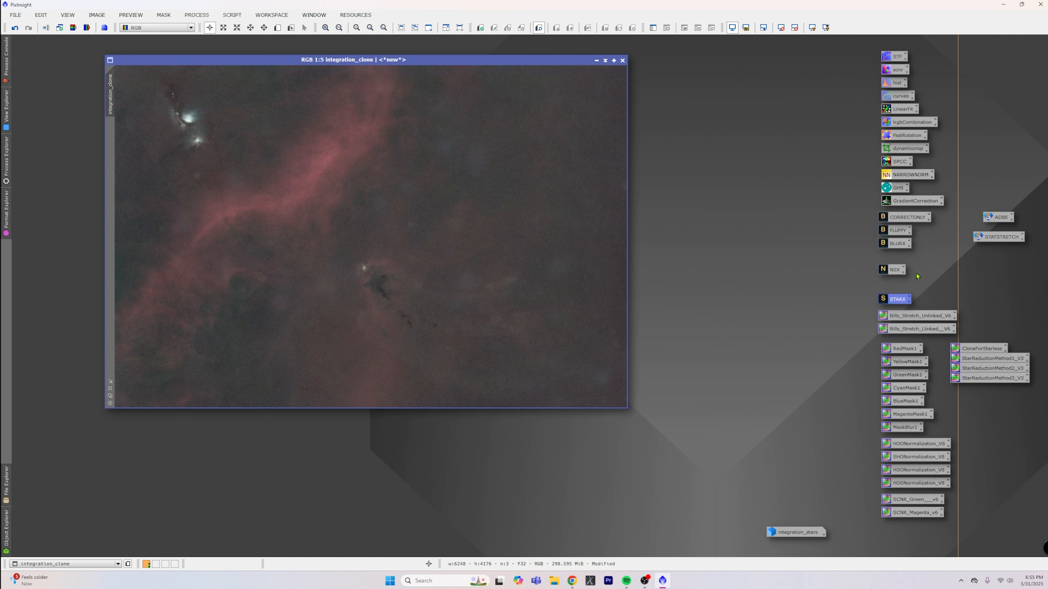
double_click(893, 270)
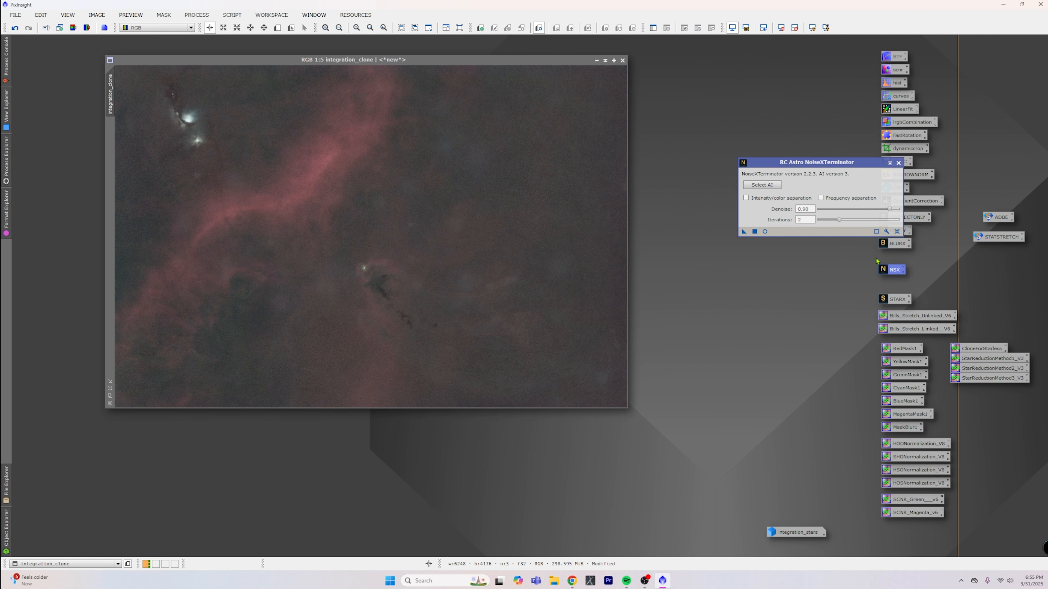